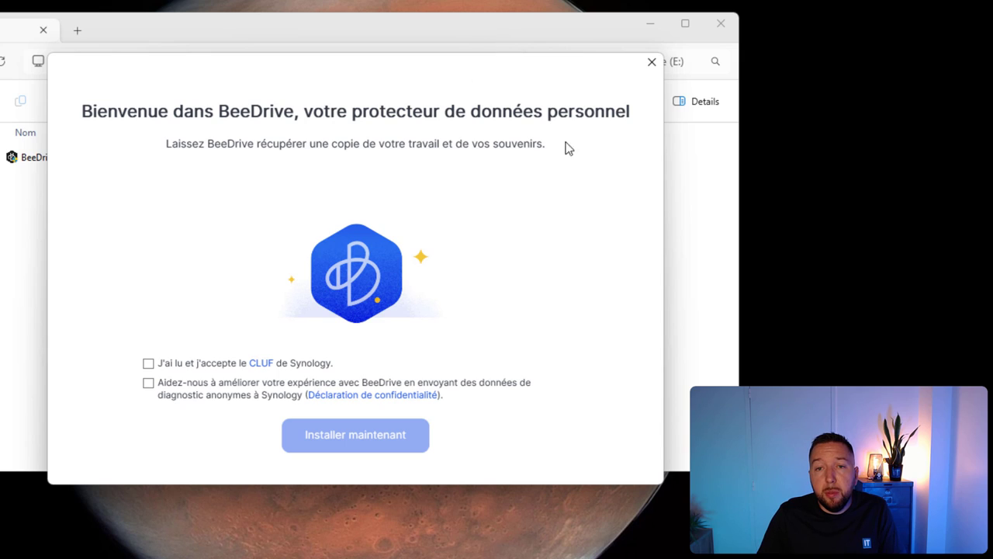
Accept the Synology CLUF, install BeeDrive and start its initial setup
left_click(148, 364)
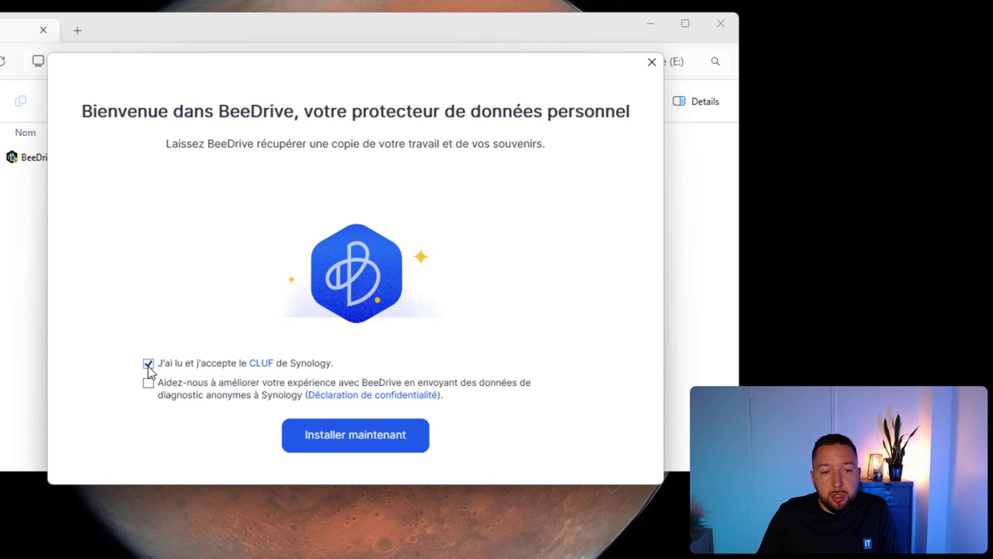
left_click(353, 440)
left_click(647, 20)
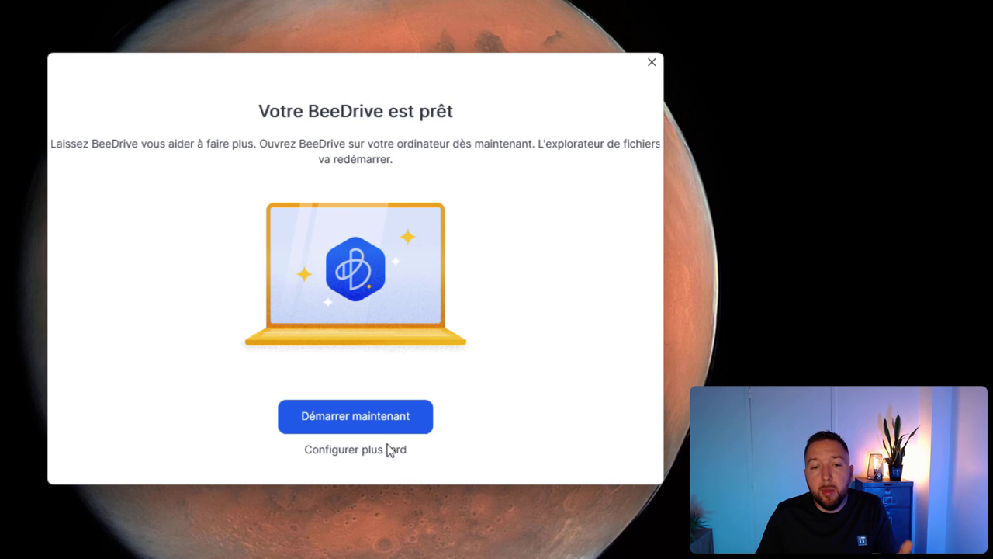
left_click(357, 412)
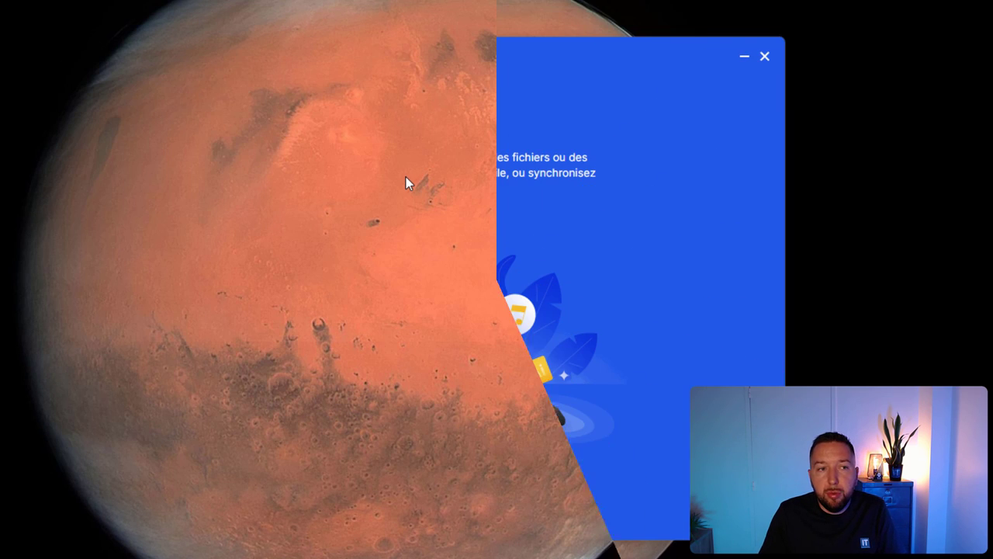
left_click(370, 480)
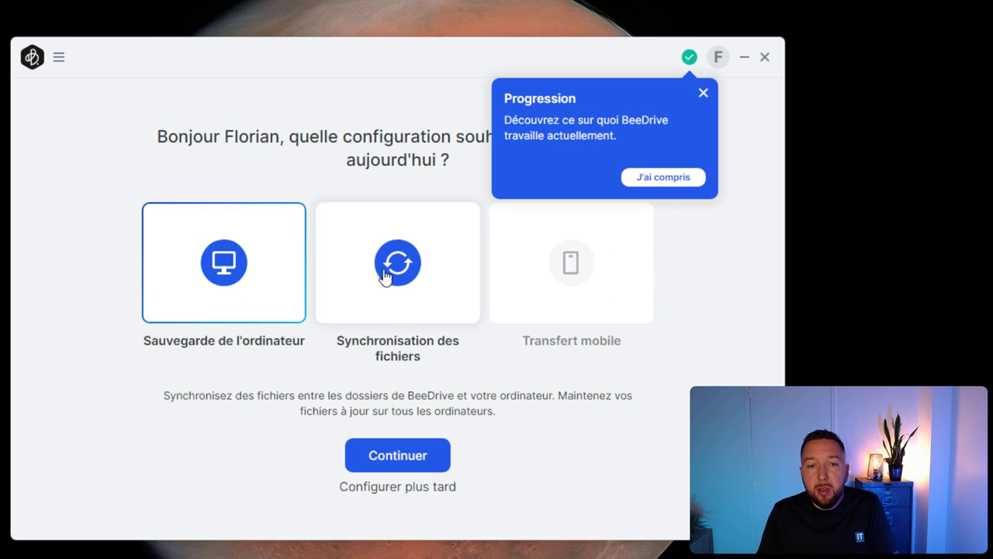
Dismiss the progress tip, look over the file synchronisation and mobile transfer options, and continue with Sauvegarde de l'ordinateur
left_click(703, 94)
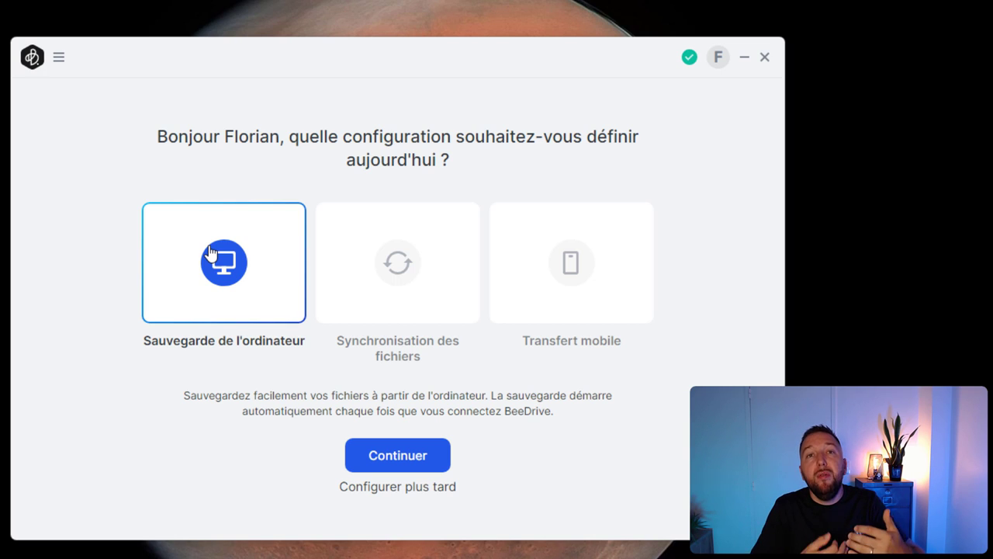
left_click(373, 267)
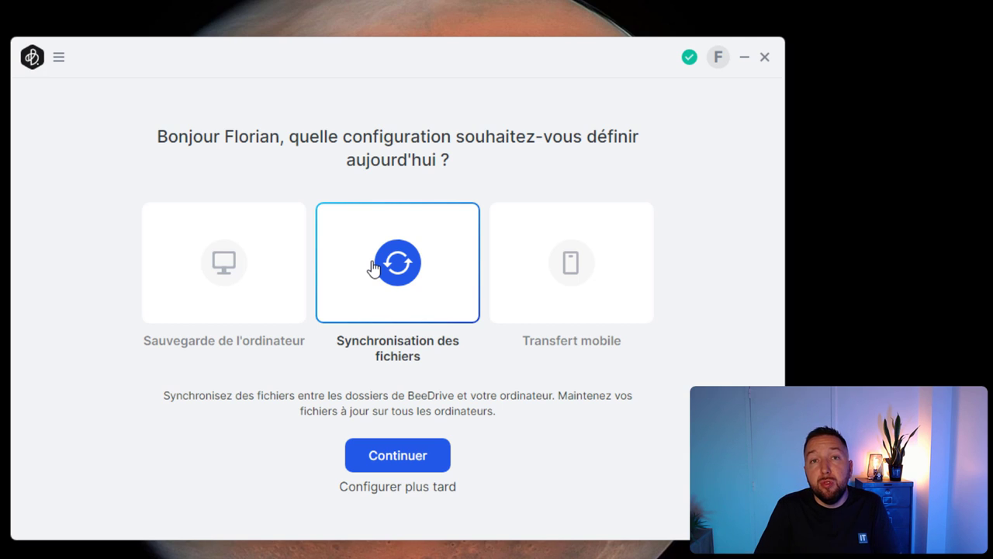
left_click(599, 285)
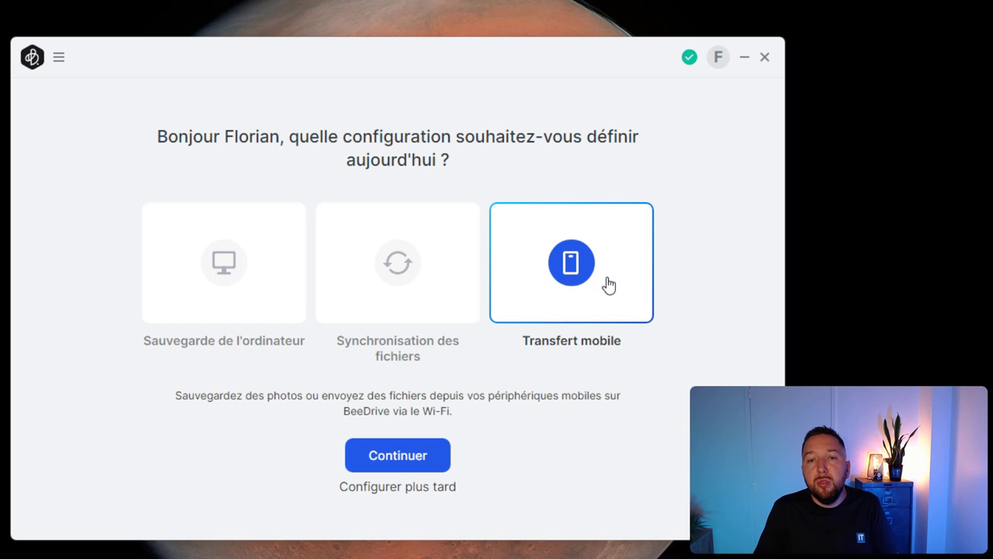
left_click(205, 251)
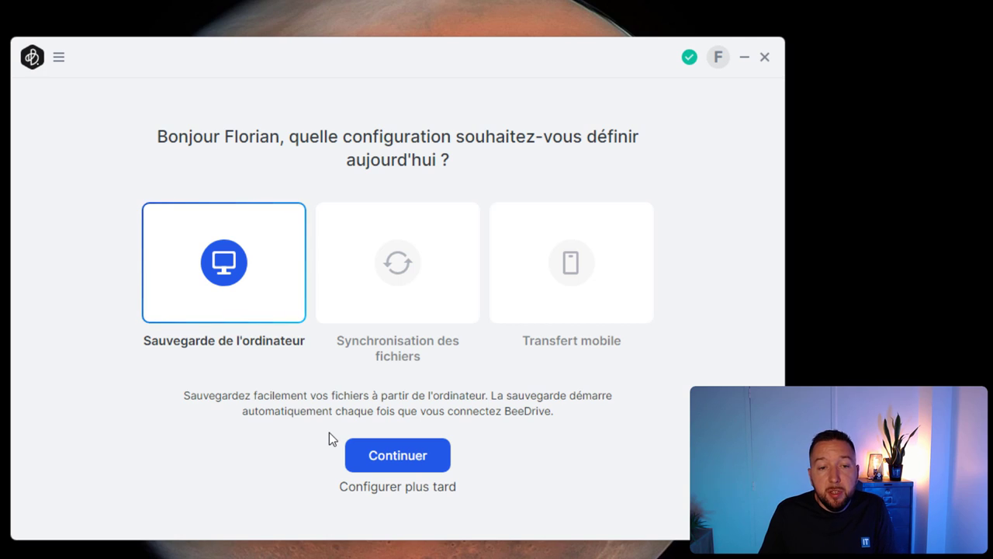
left_click(391, 464)
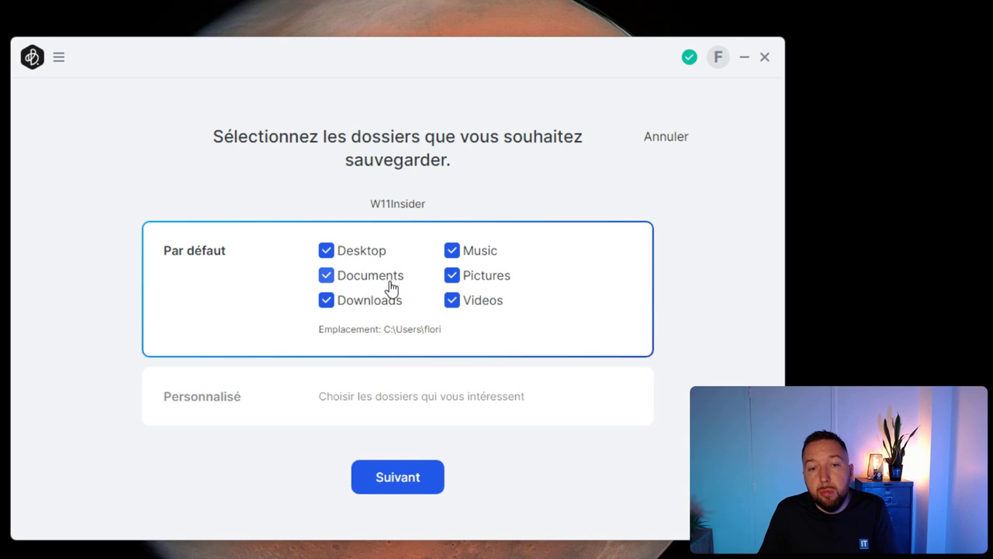
left_click(329, 398)
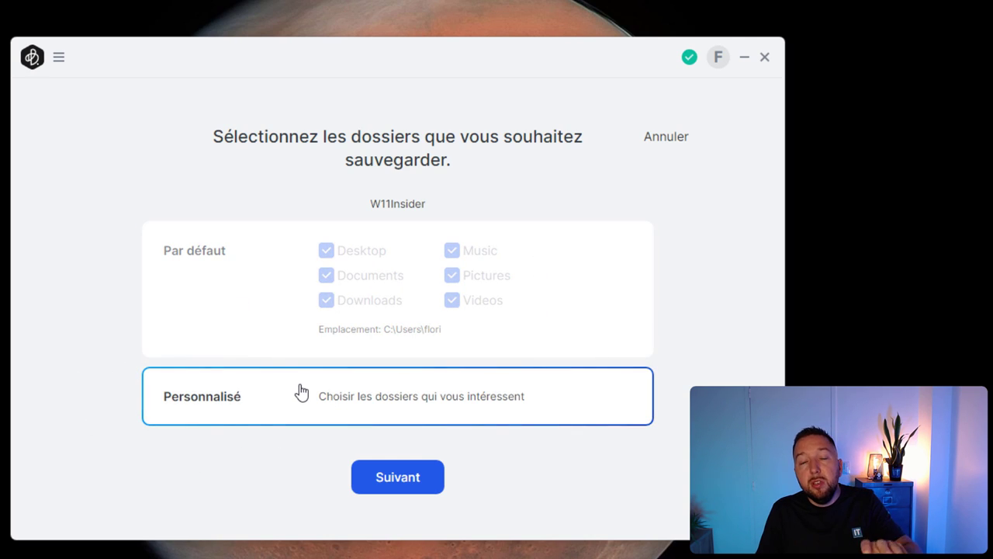
left_click(392, 475)
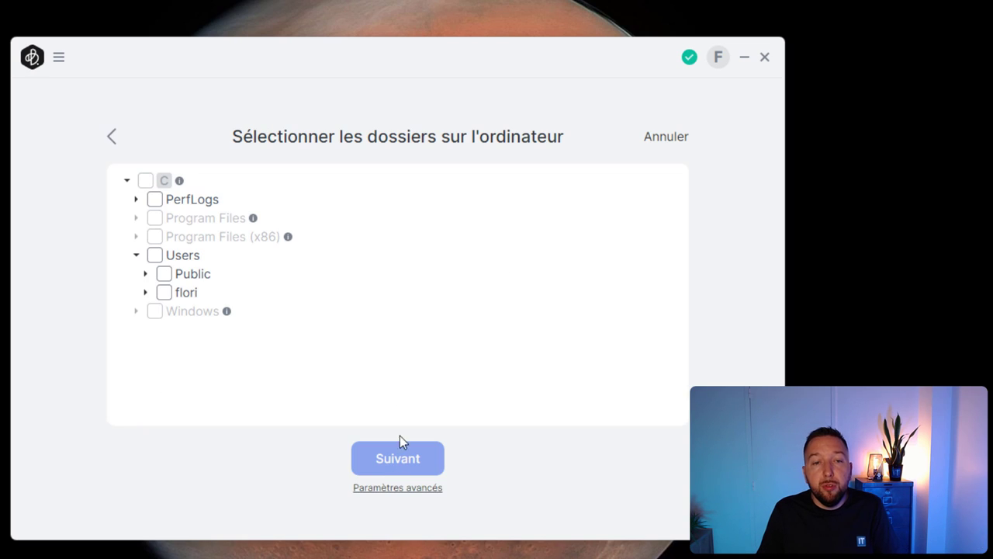
left_click(111, 137)
left_click(228, 303)
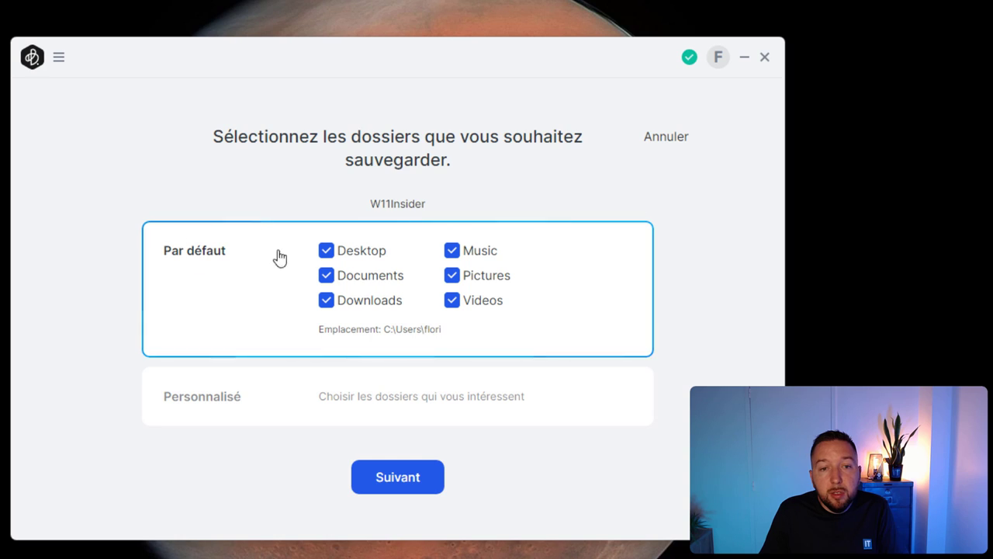
Exclude Desktop, Downloads, Videos, Pictures and Music from the default folders, keeping only Documents, and start the backup
left_click(350, 257)
left_click(358, 305)
left_click(464, 300)
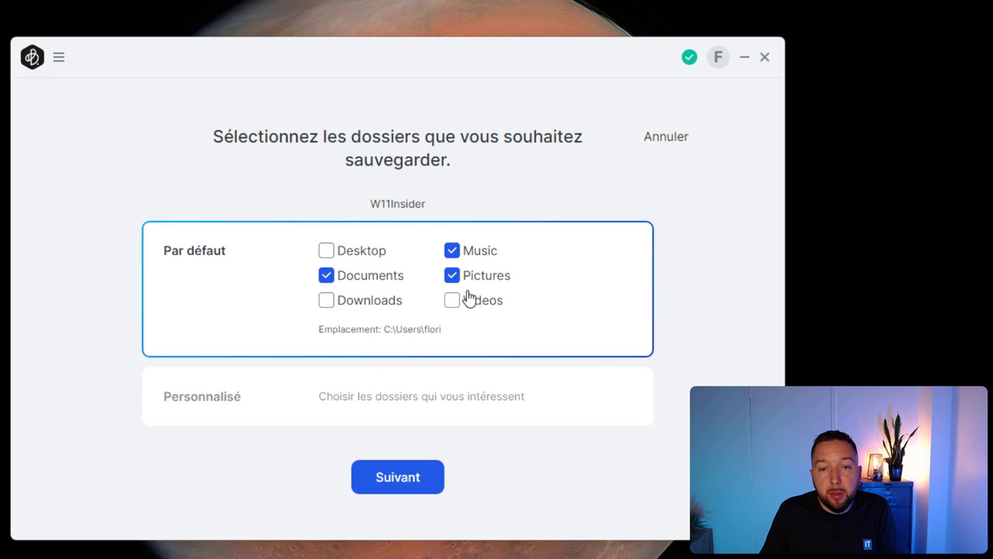
left_click(465, 276)
left_click(466, 252)
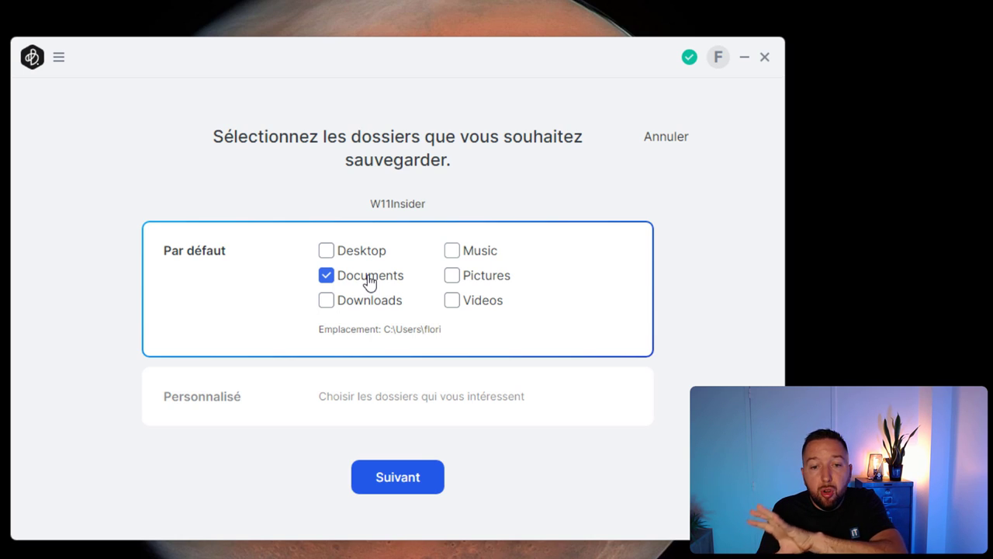
left_click(420, 479)
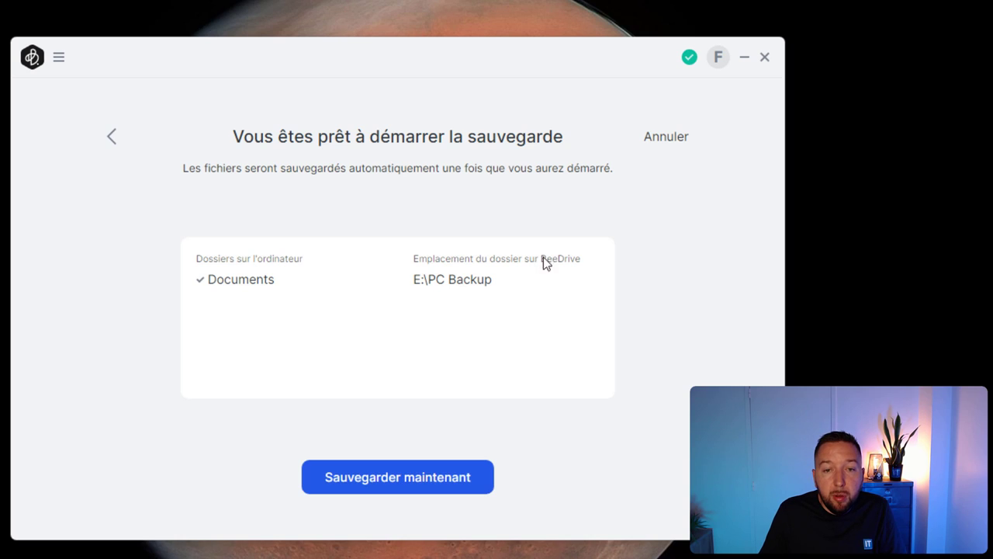
left_click(349, 488)
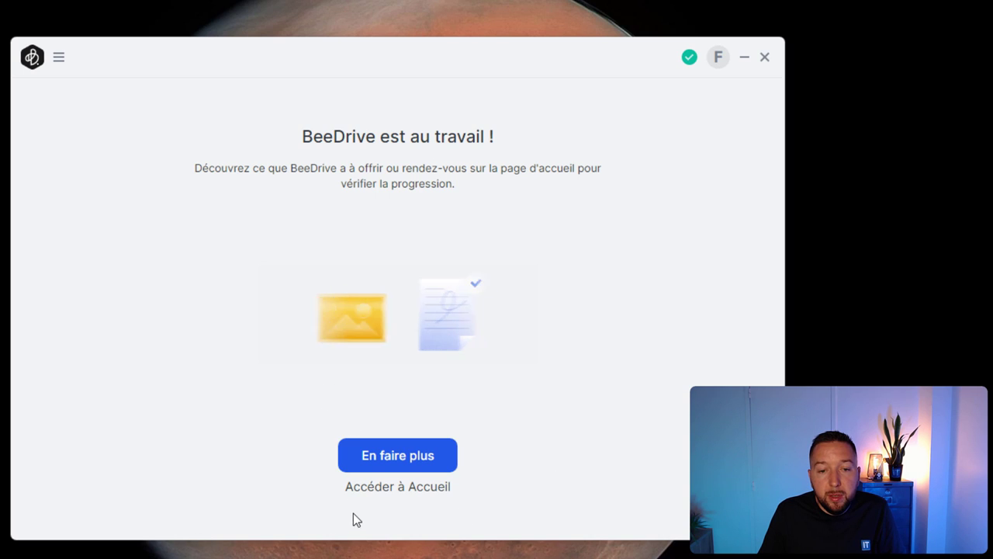
Go to the home page, dismiss its tour tip, review the recent activities and open the computer backup's details
left_click(361, 491)
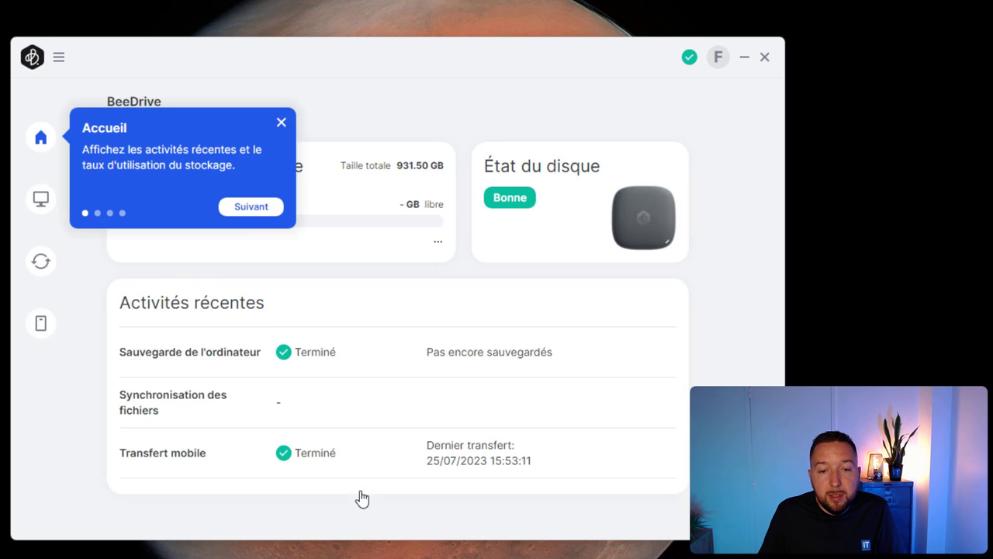
left_click(282, 123)
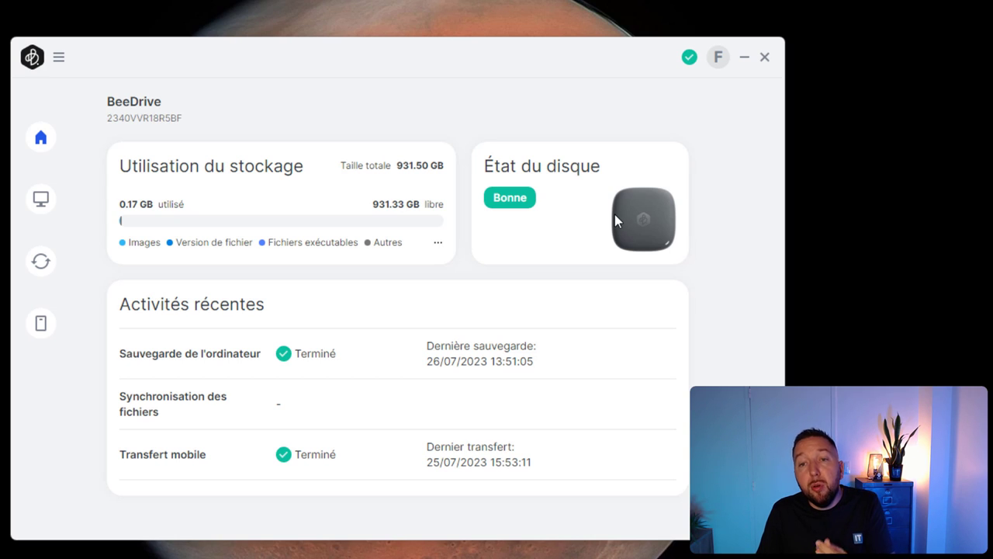
mouse_move(274, 345)
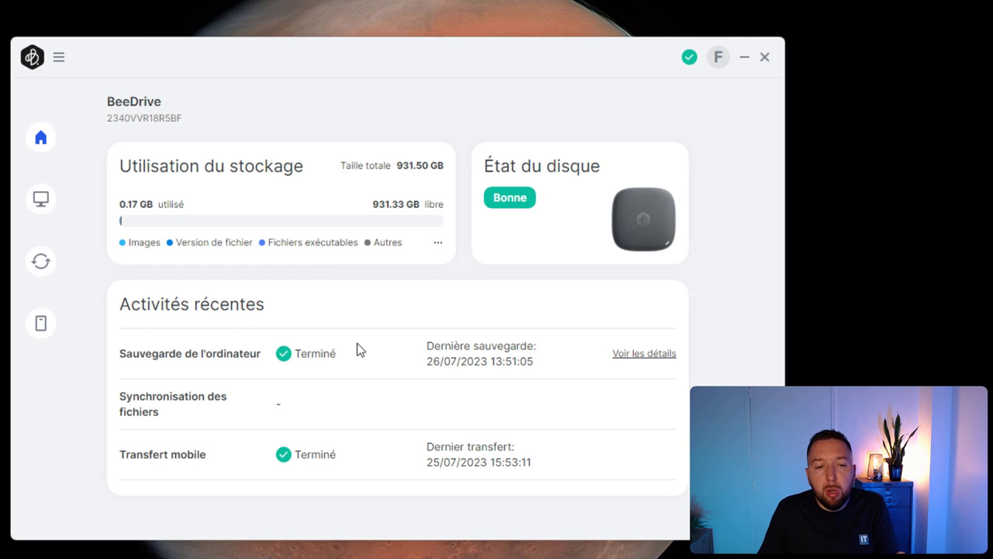
mouse_move(159, 469)
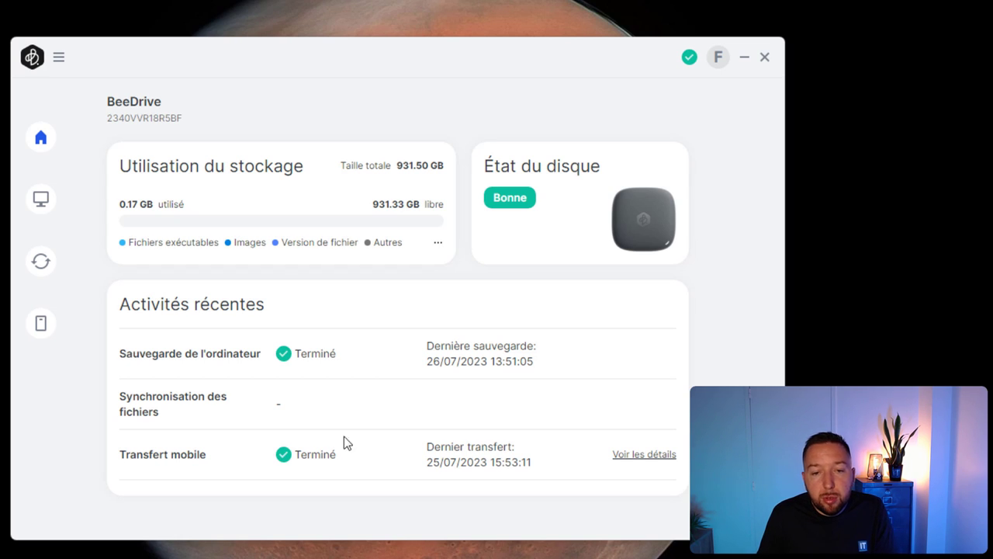
mouse_move(565, 348)
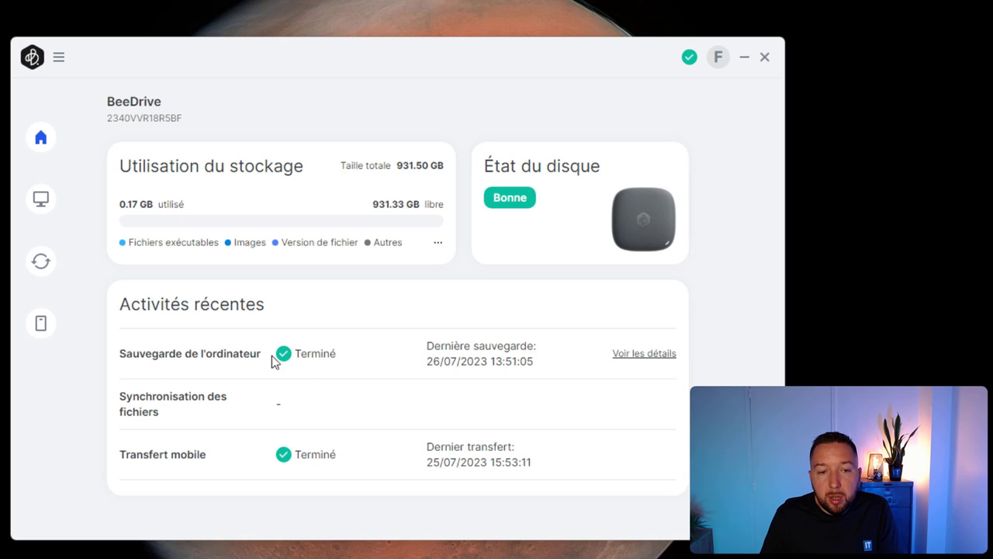
left_click(641, 354)
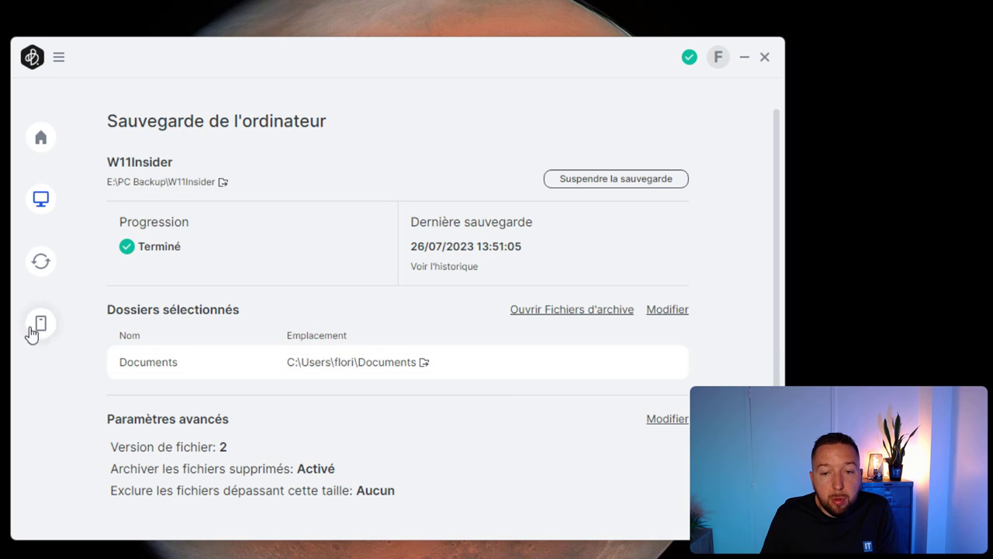
In the computer backup's advanced settings, try the file version option Version actuelle uniquement and set it back to 2
scroll(288, 399, "down", 2)
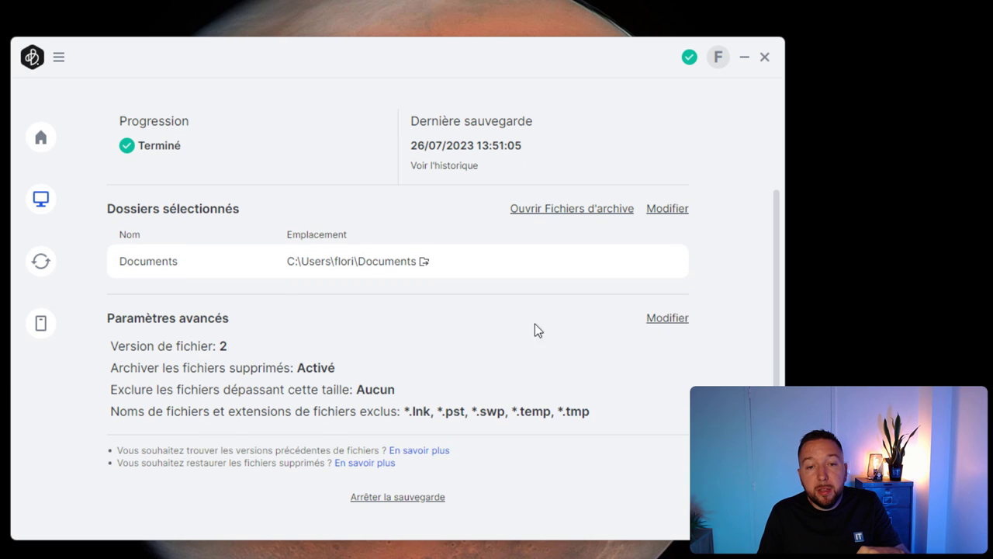
left_click(667, 318)
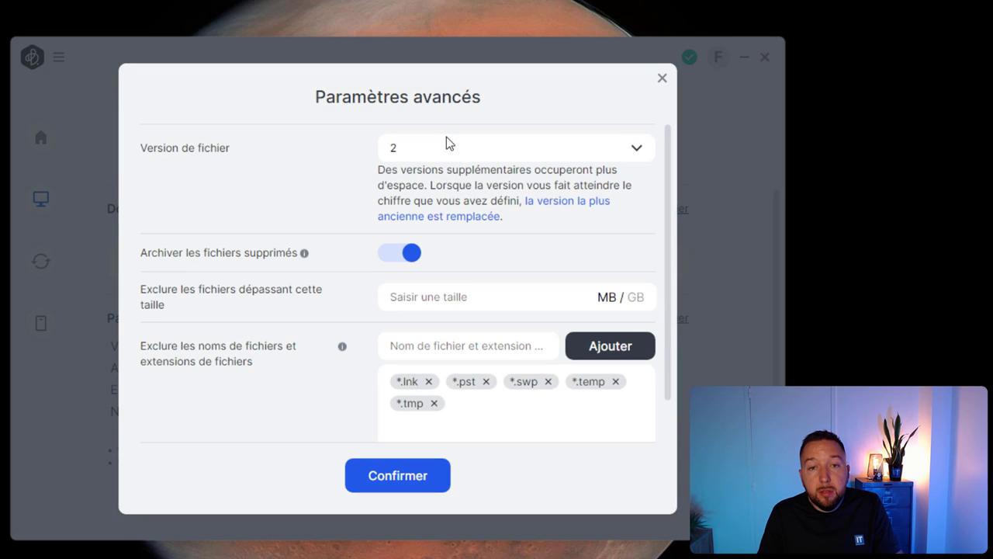
left_click(446, 139)
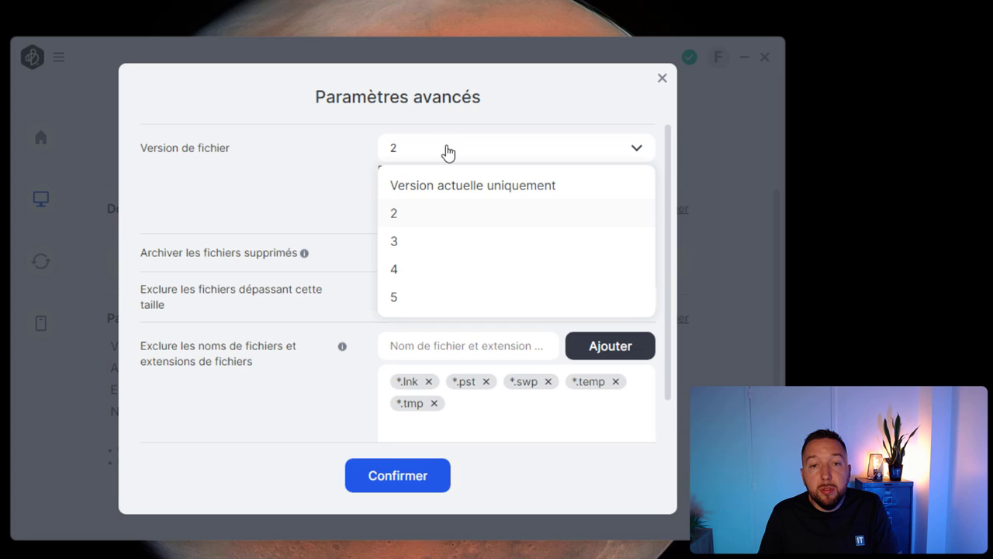
left_click(419, 186)
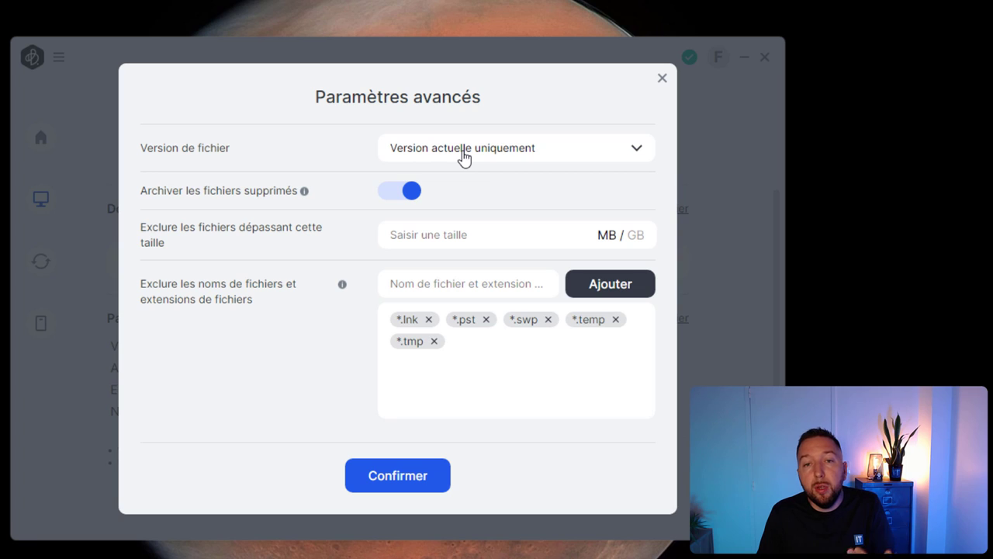
left_click(462, 155)
left_click(423, 215)
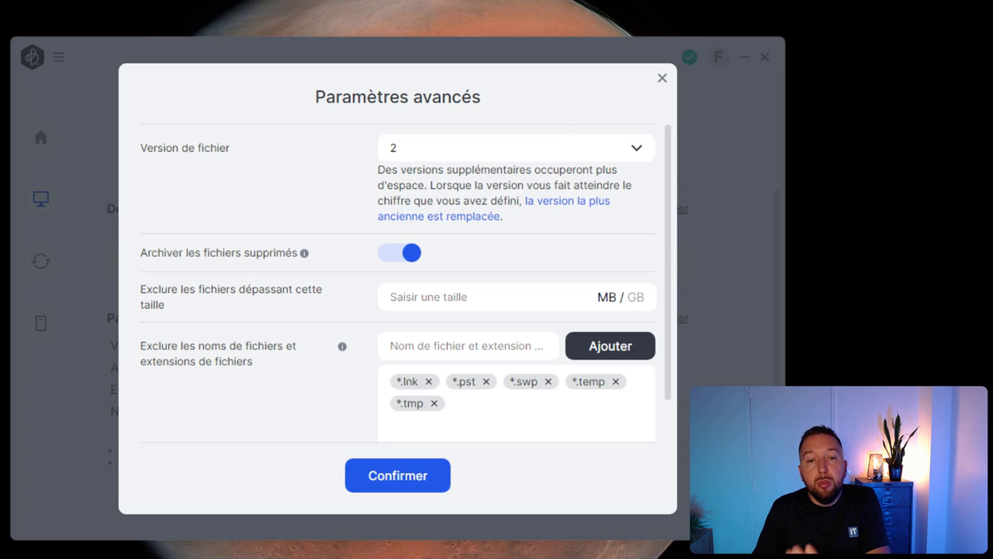
left_click(520, 296)
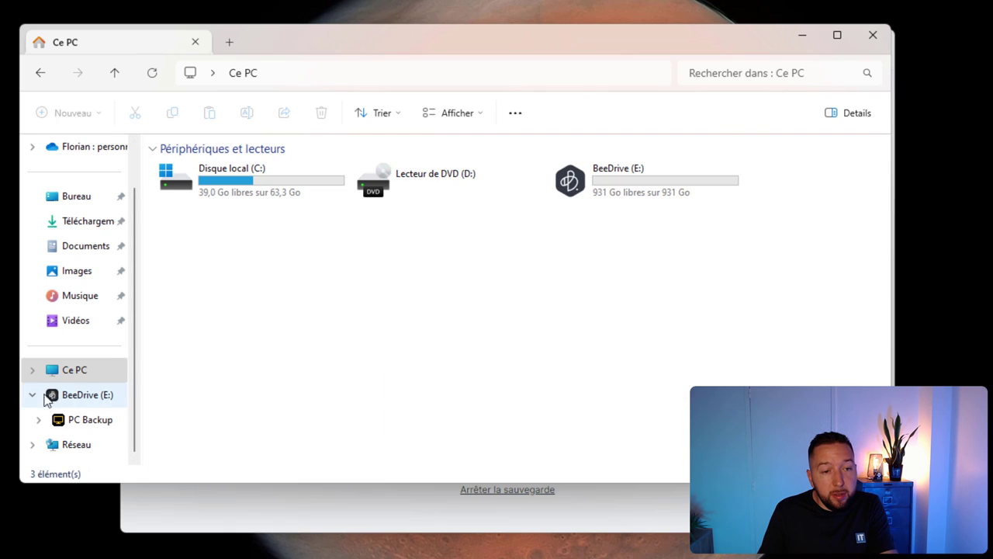
In File Explorer, browse the BeeDrive (E:) drive through PC Backup, W11Insider, C and Users to the backed-up Documents folder
double_click(640, 186)
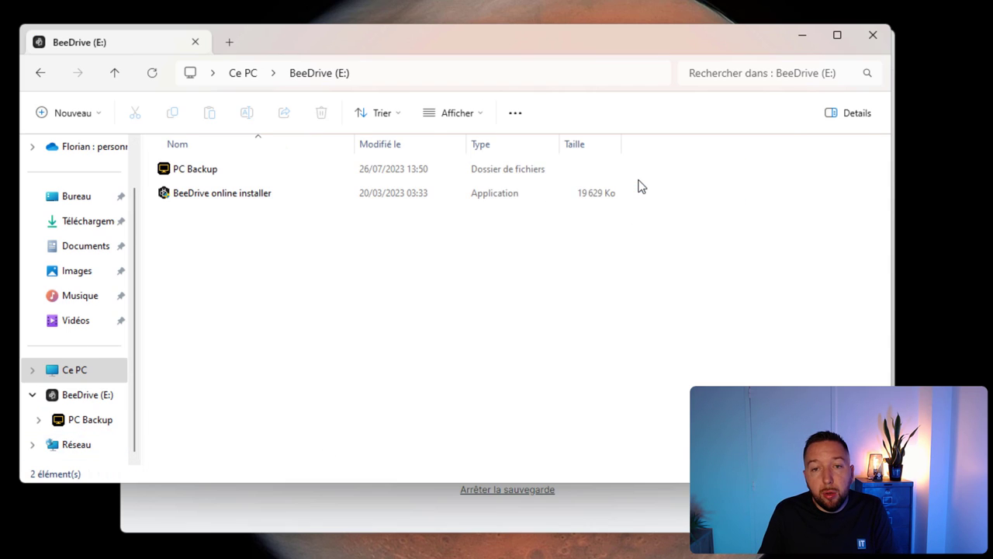
double_click(183, 173)
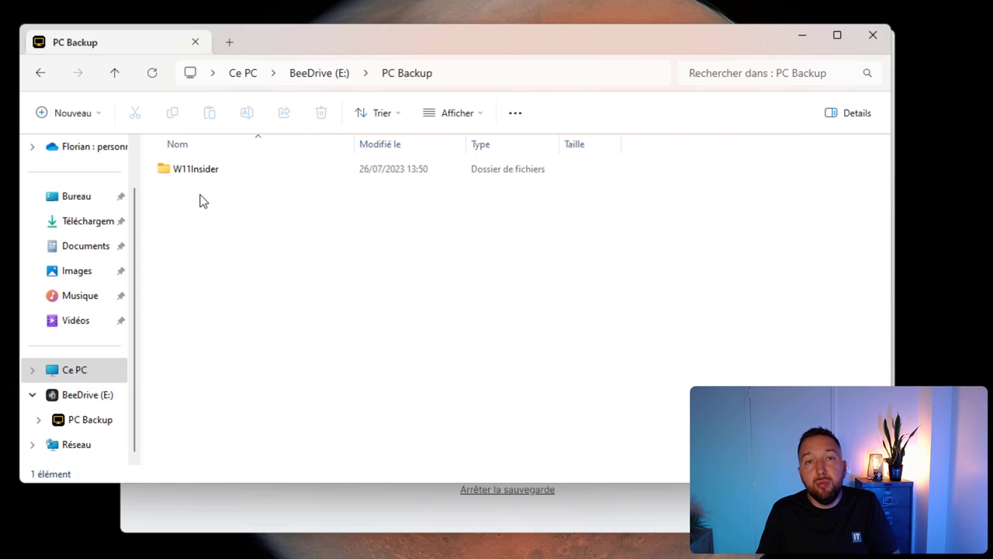
double_click(194, 172)
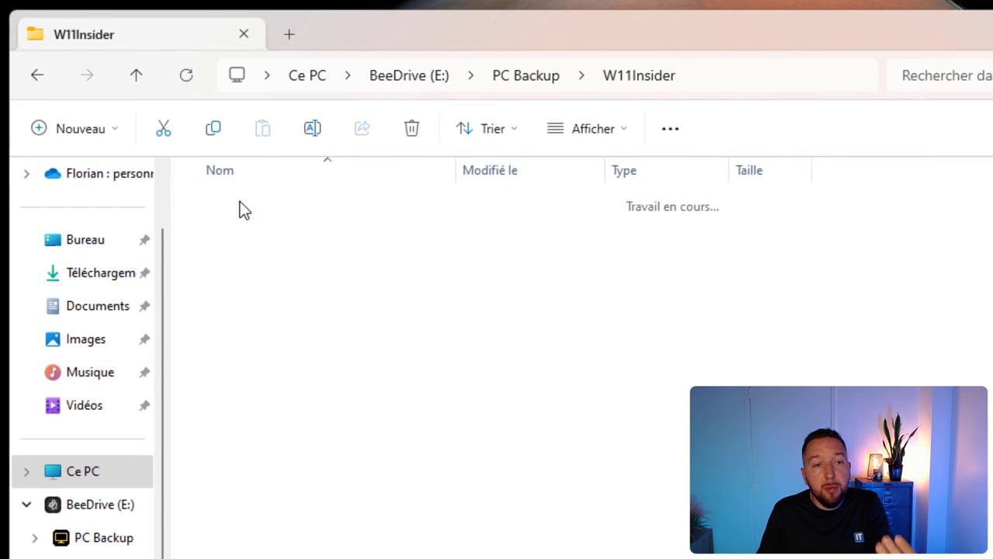
double_click(240, 204)
double_click(239, 203)
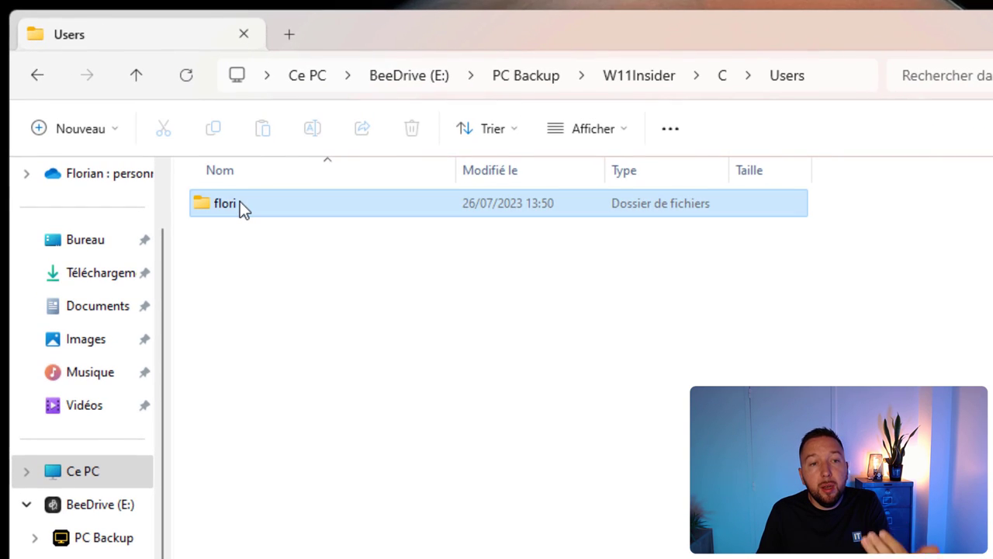
double_click(240, 203)
double_click(239, 203)
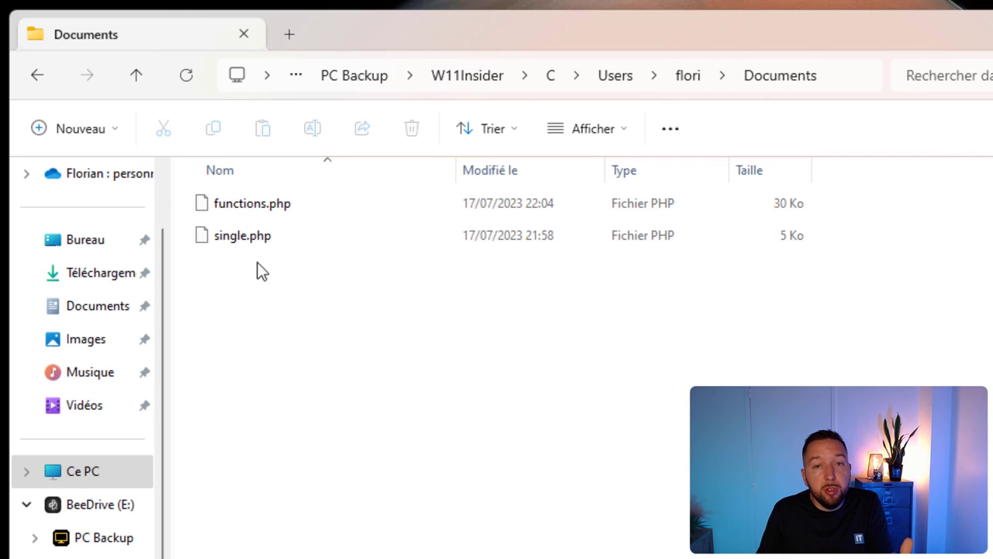
Create a text document named demo in the computer's own Documents folder
left_click(54, 311)
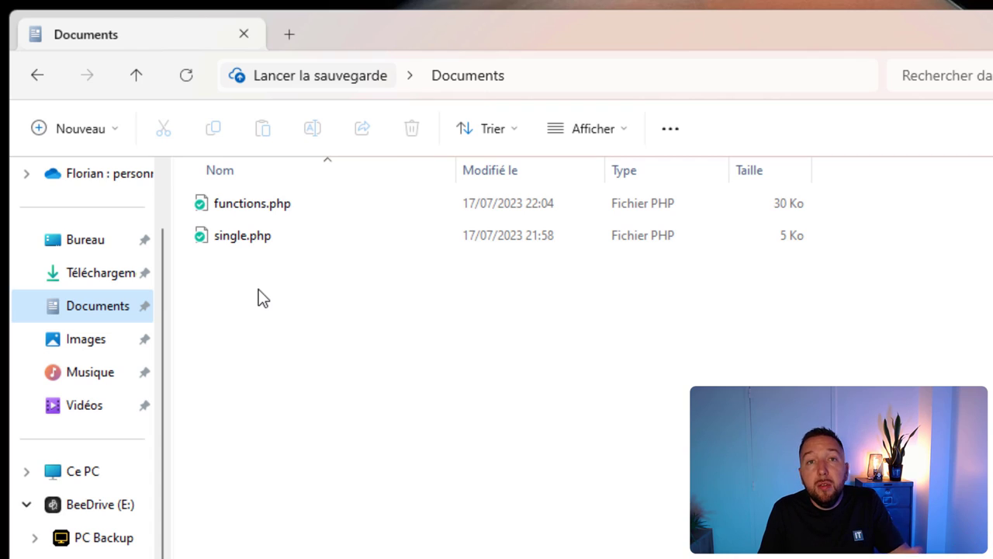
right_click(288, 332)
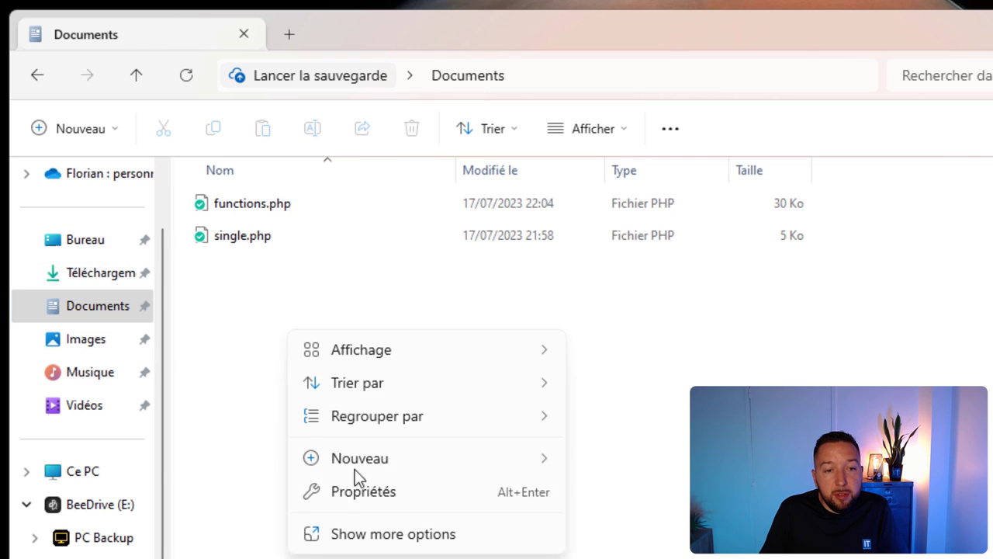
mouse_move(423, 461)
left_click(654, 556)
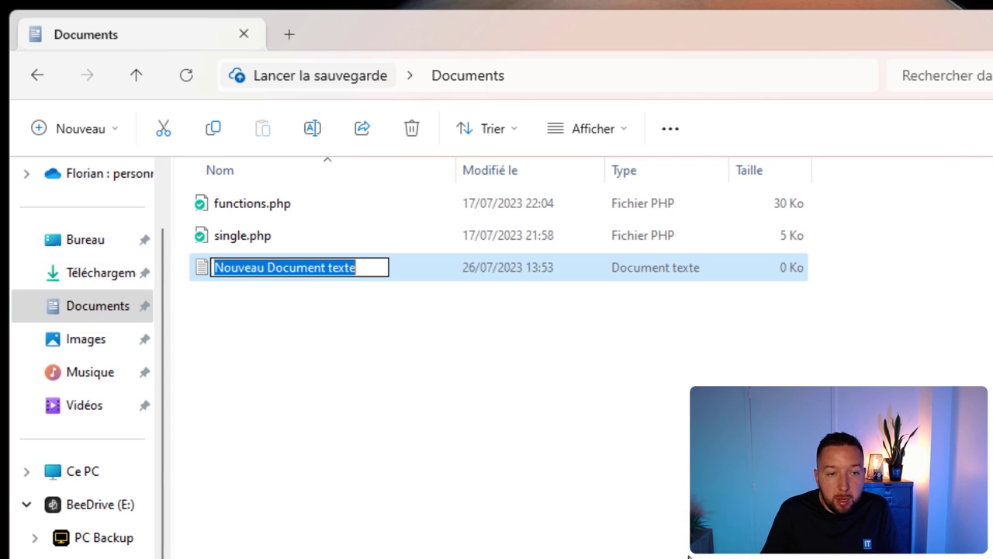
type("demo")
key("Return")
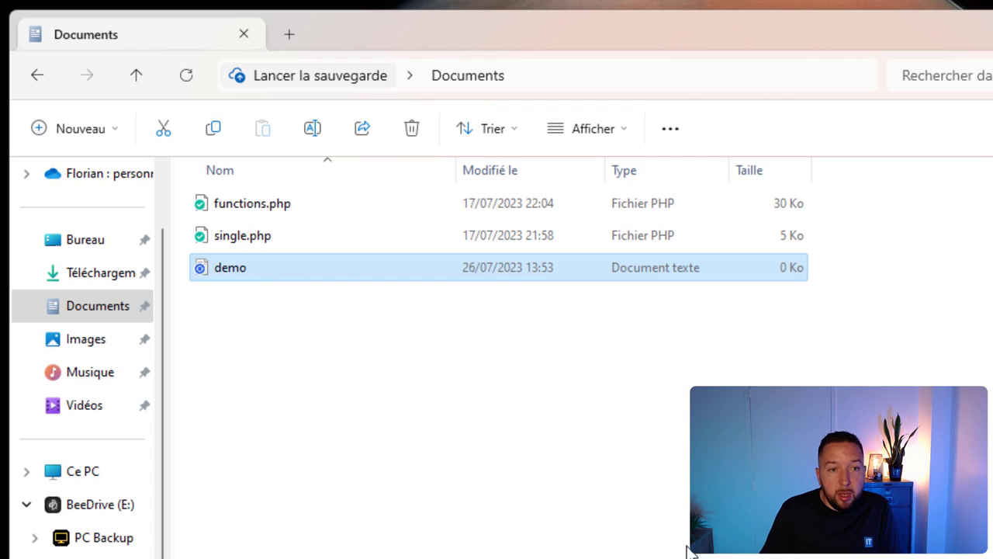
left_click(419, 358)
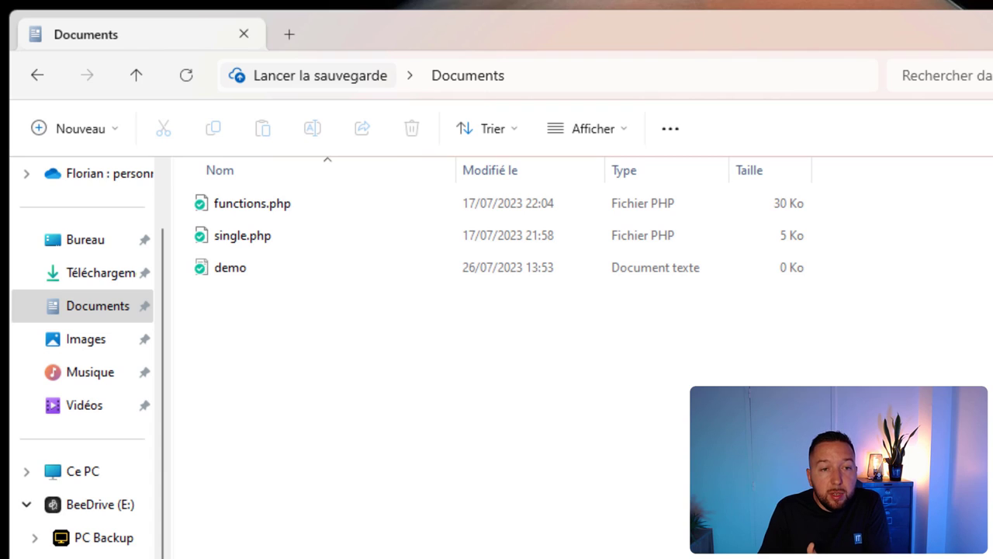
Browse the BeeDrive drive's PC Backup through W11Insider, C and Users to the backed-up Documents folder and select the demo copy
left_click(126, 537)
double_click(325, 203)
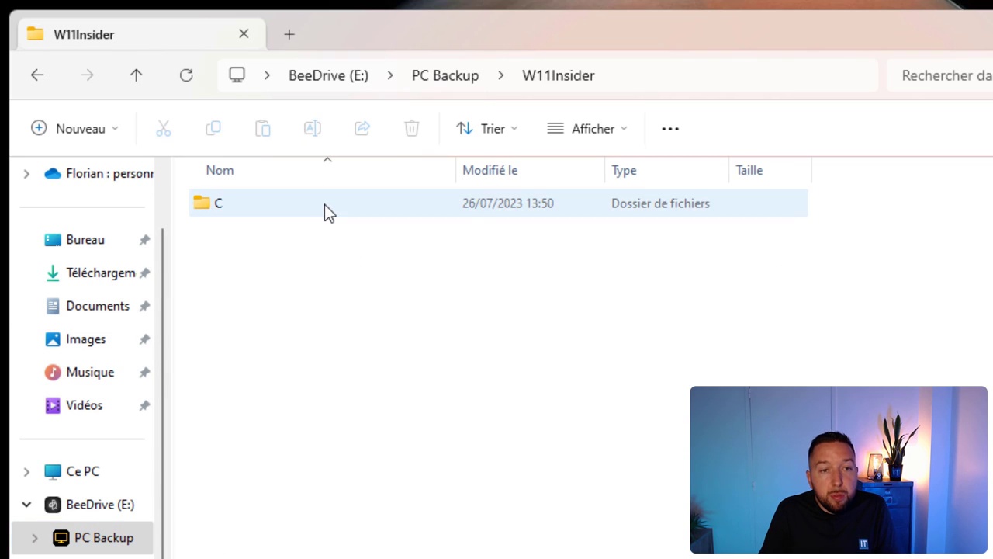
double_click(324, 203)
double_click(325, 203)
double_click(324, 203)
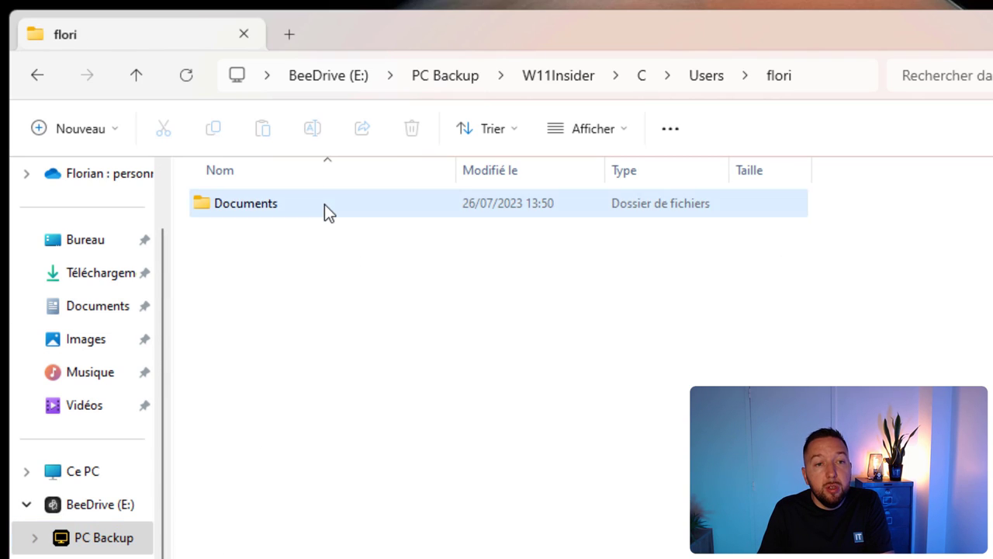
double_click(324, 203)
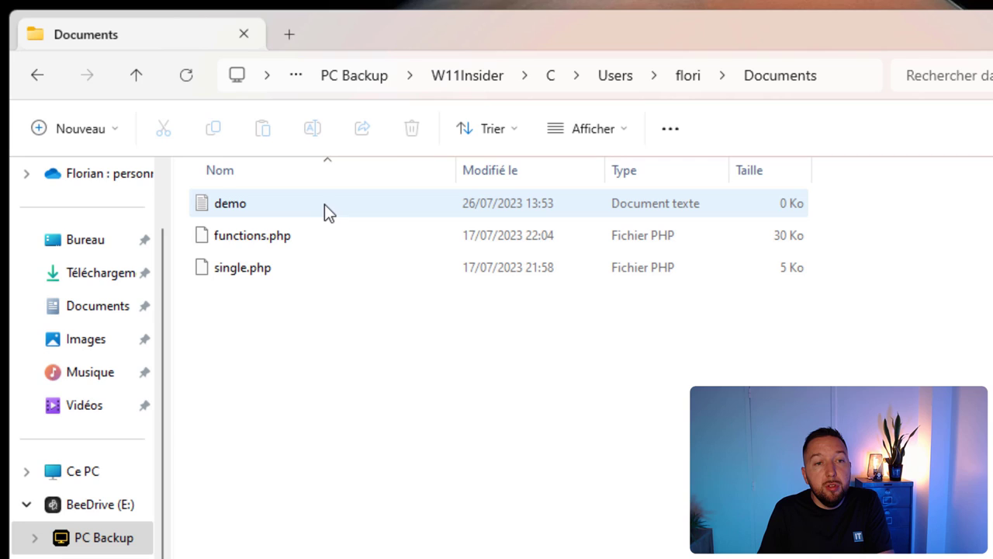
left_click(243, 208)
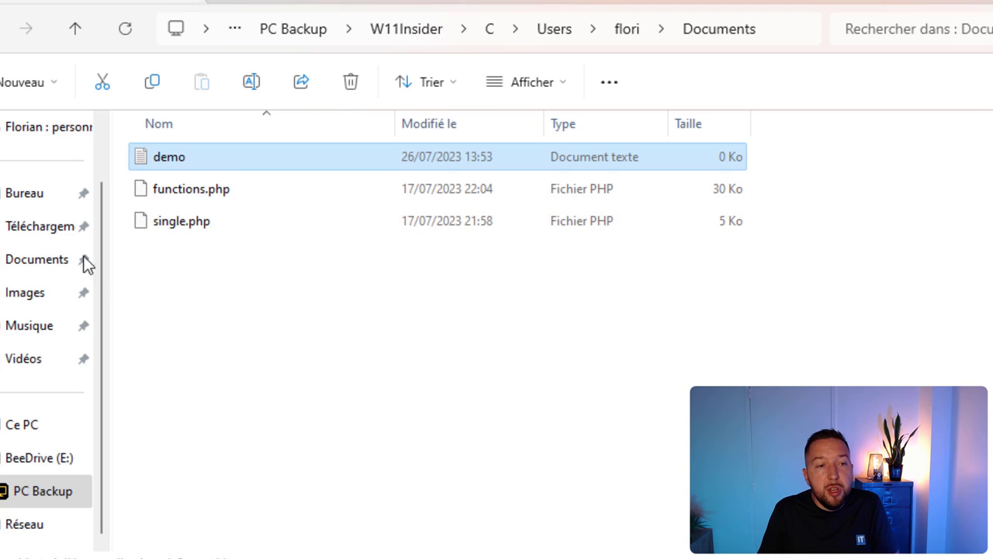
Open the demo file from the computer's Documents folder, enter the text Modification, save it and close the editor
left_click(37, 259)
left_click(214, 159)
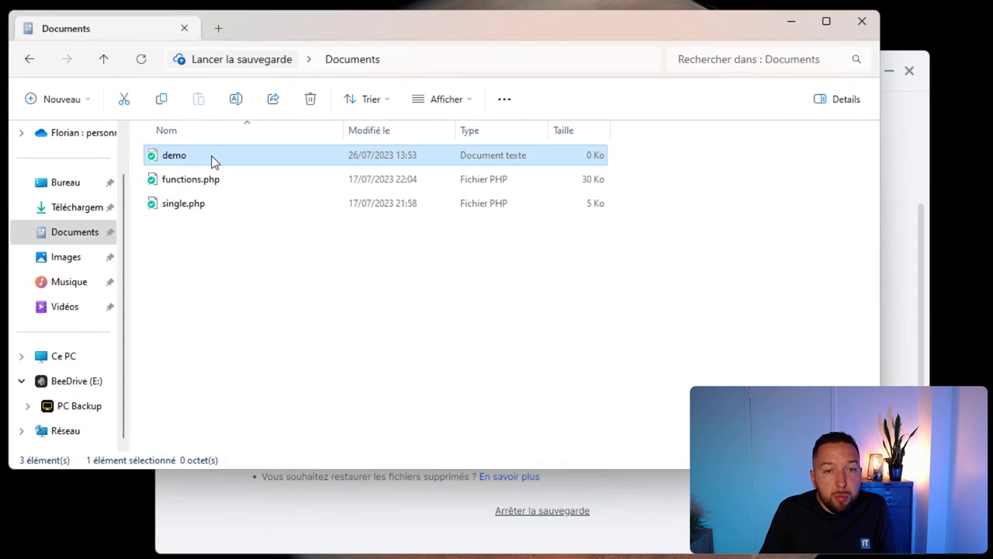
double_click(215, 158)
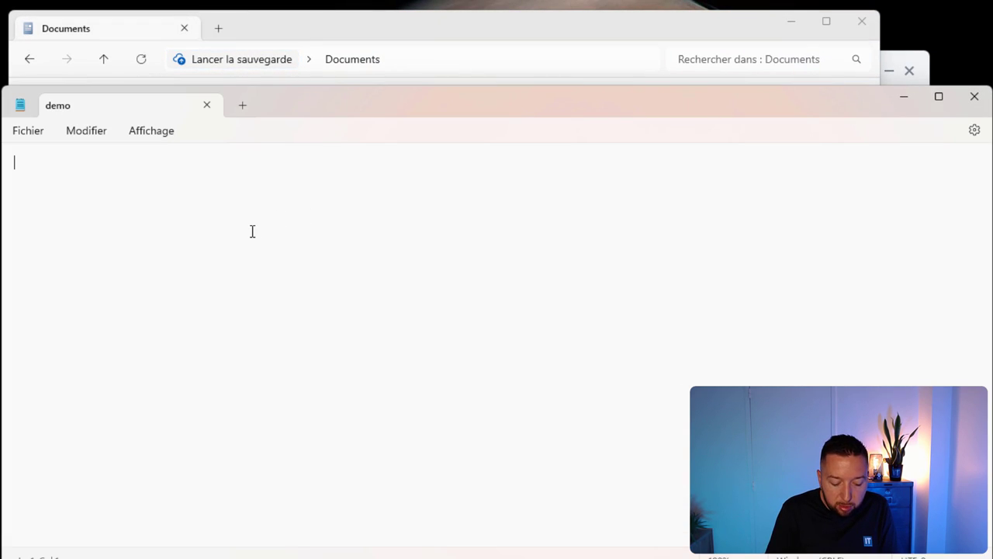
type("Modification")
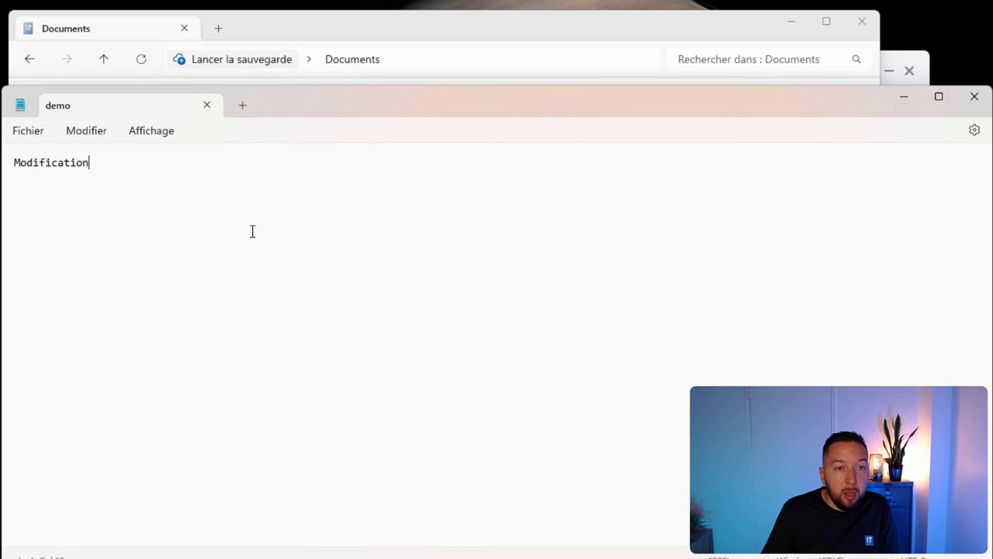
left_click(974, 97)
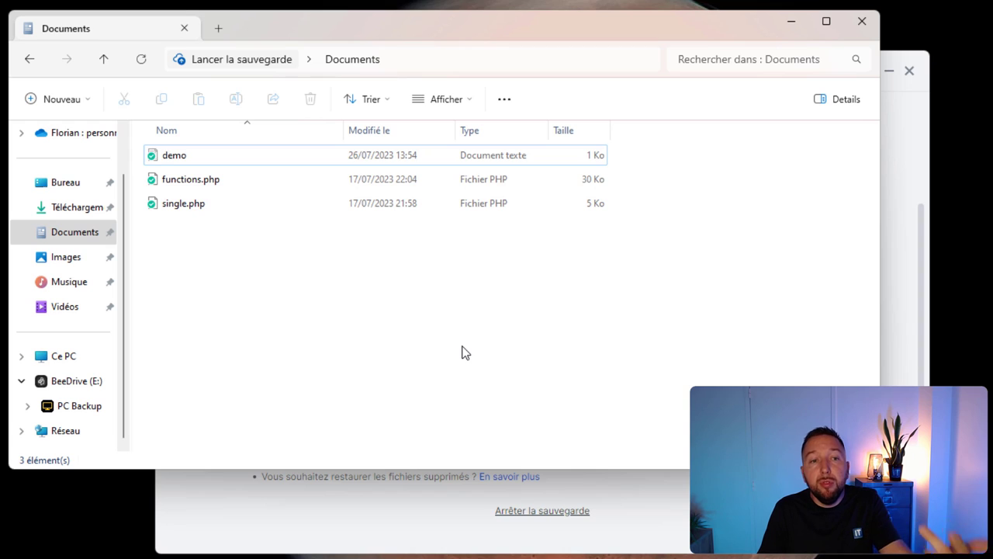
Compare the edited demo file with the last backup time and file version setting in BeeDrive's computer backup details
left_click(367, 532)
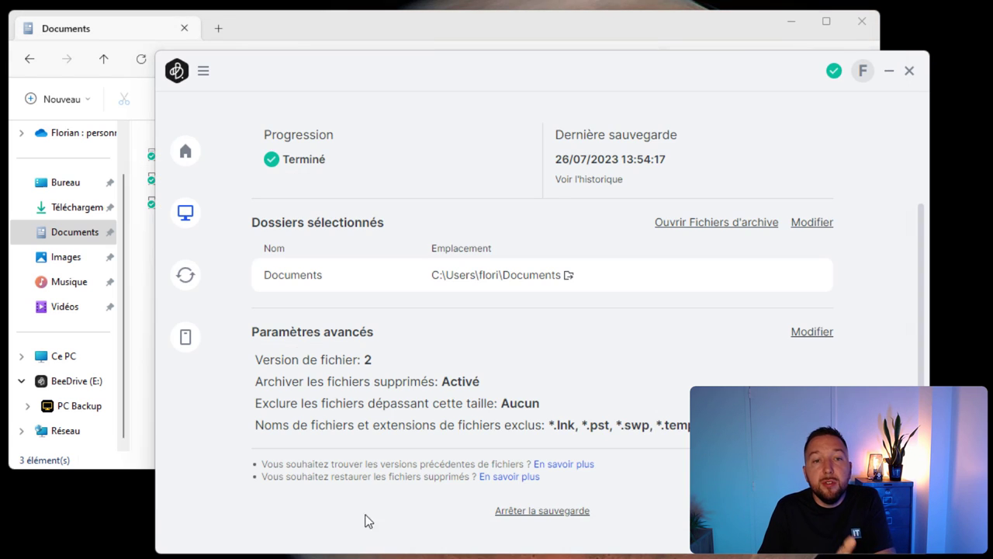
left_click(361, 31)
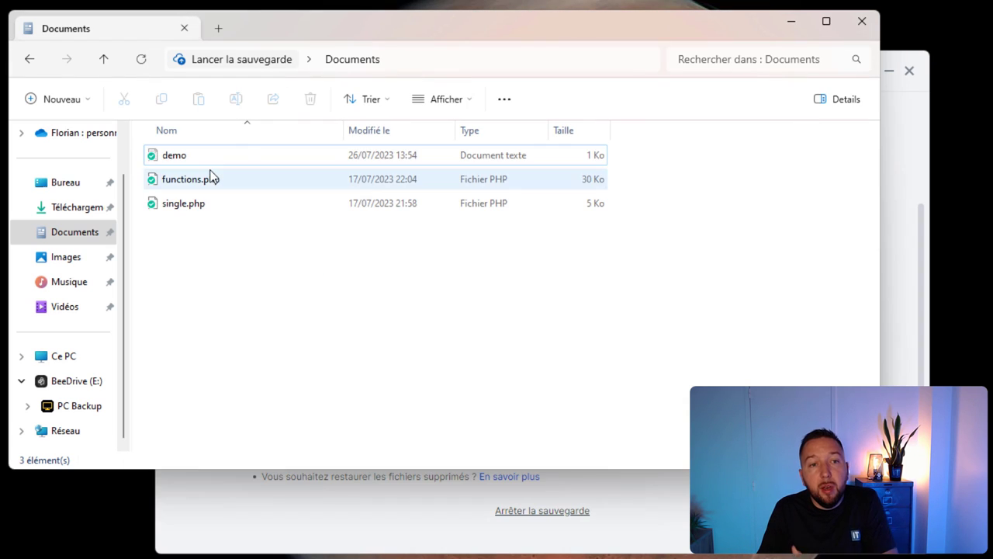
mouse_move(196, 159)
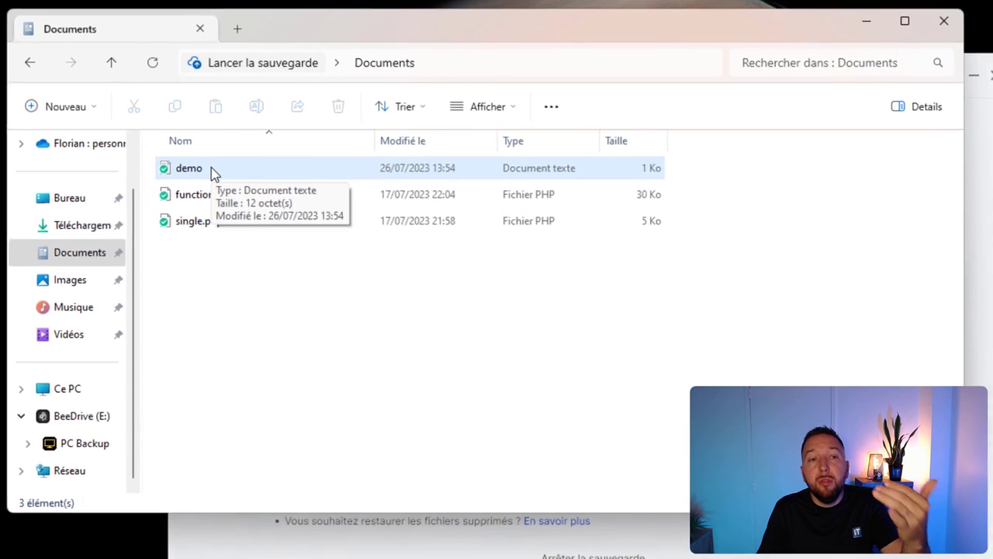
left_click(252, 203)
key("alt+Tab")
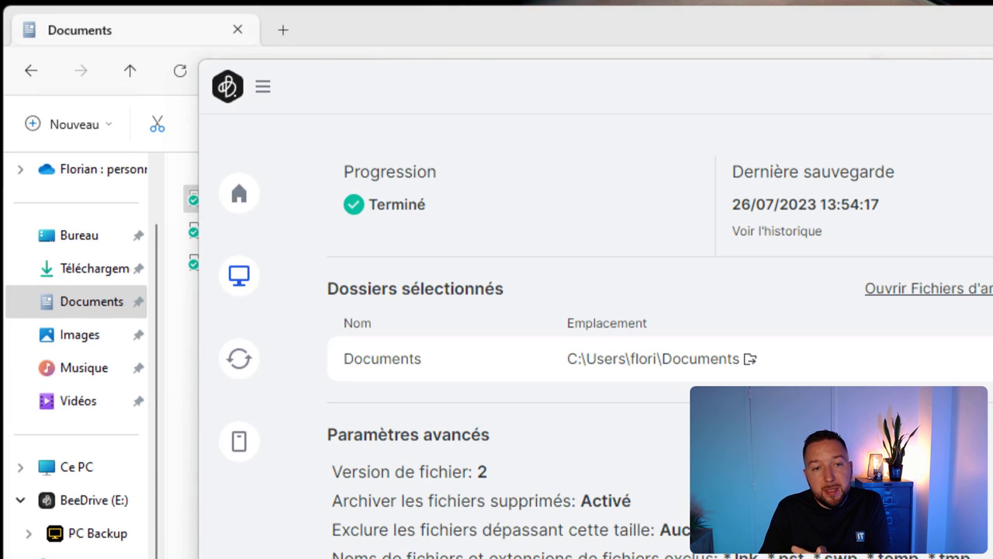
In File Explorer, open BeeDrive's previous versions list for the demo file and move its window beside the file details
left_click(520, 24)
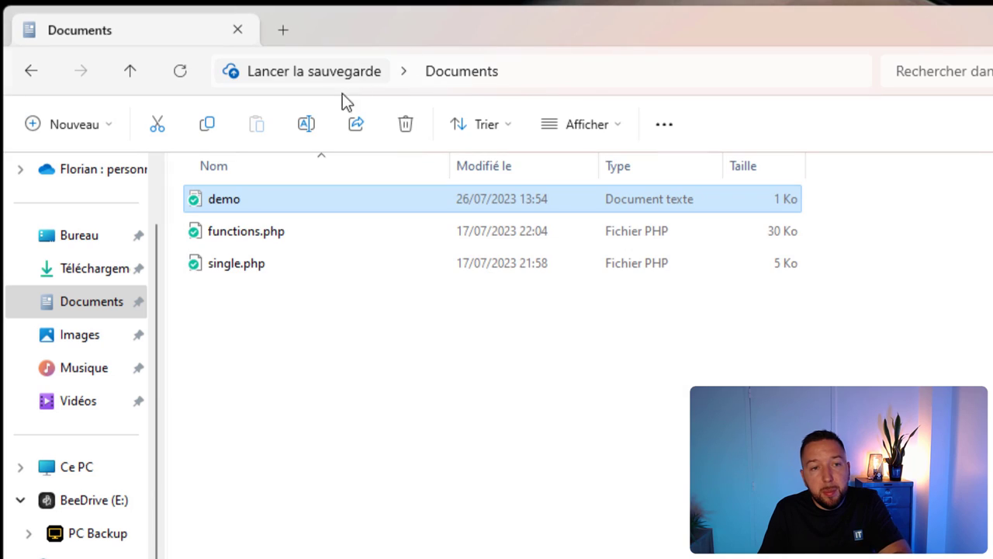
right_click(256, 202)
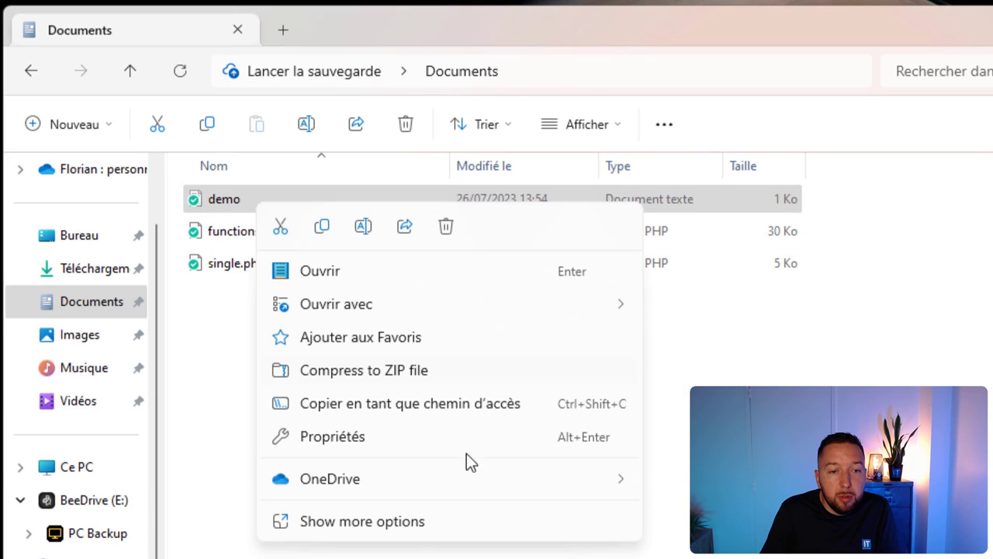
left_click(357, 522)
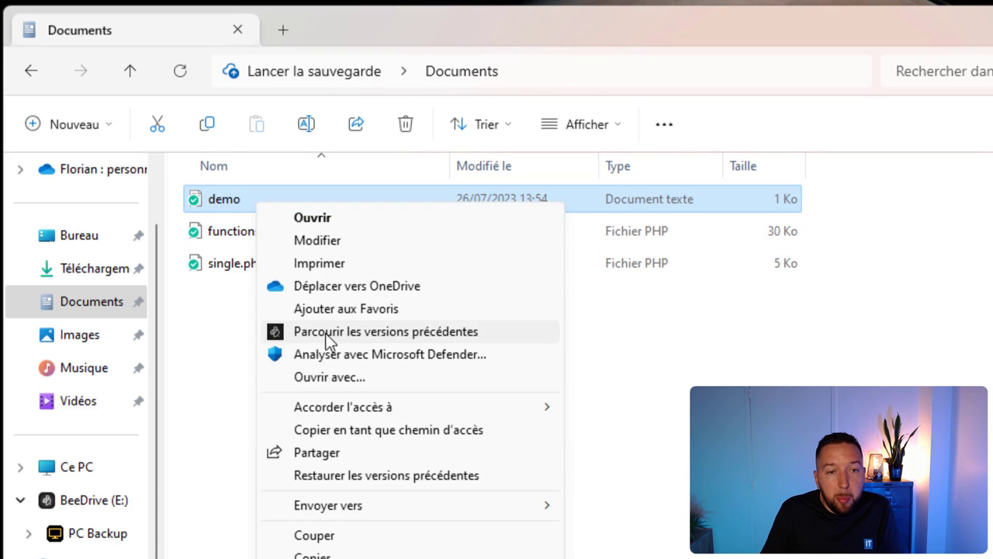
left_click(439, 331)
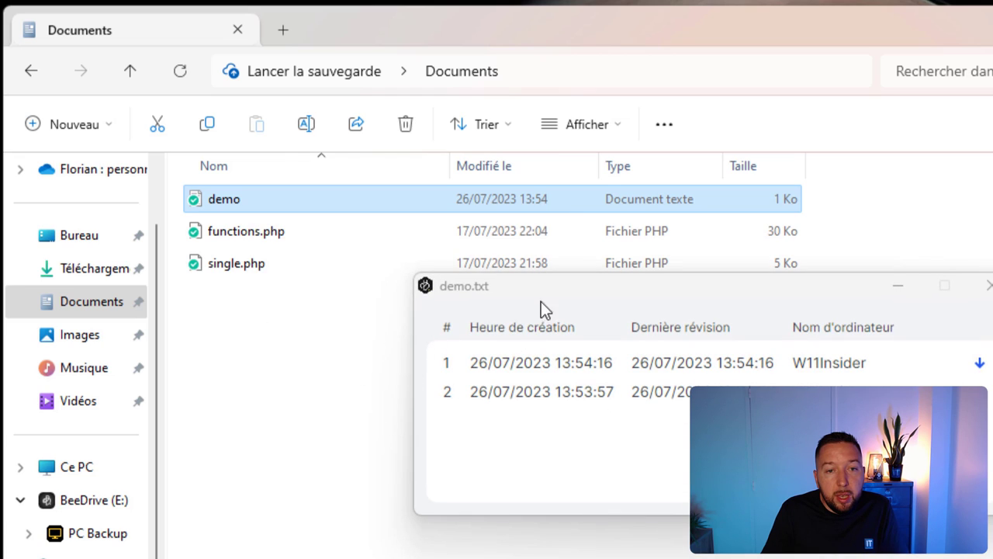
left_click_drag(541, 301, 275, 310)
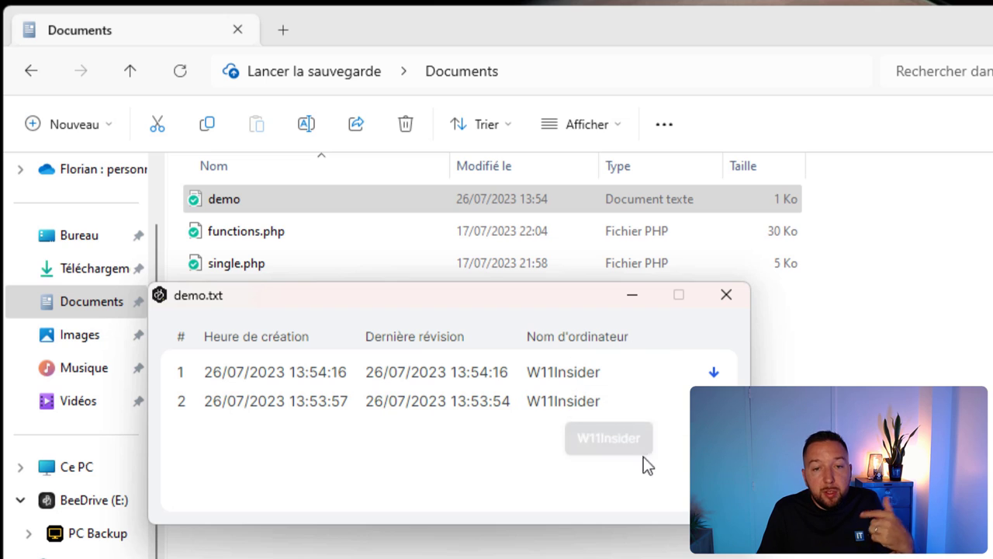
left_click(714, 372)
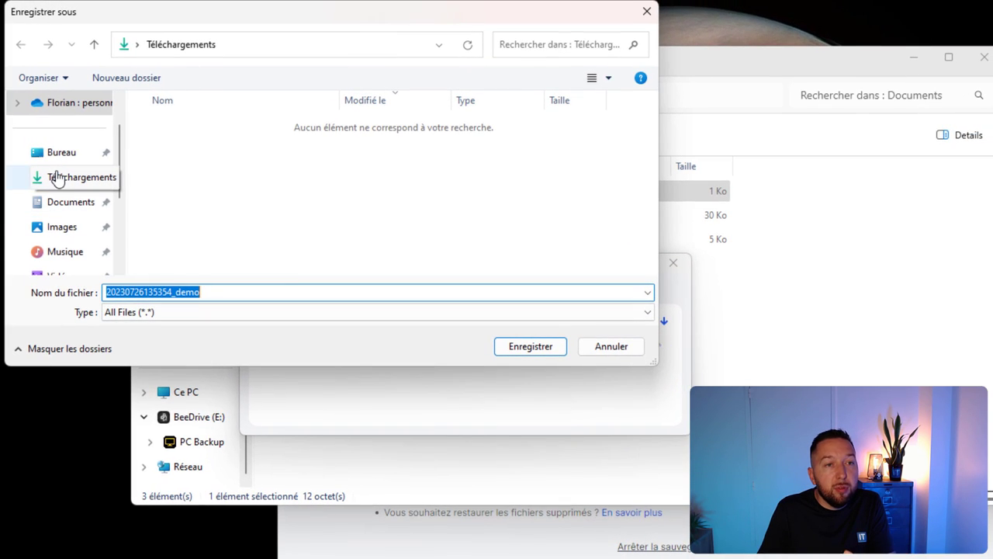
left_click(520, 347)
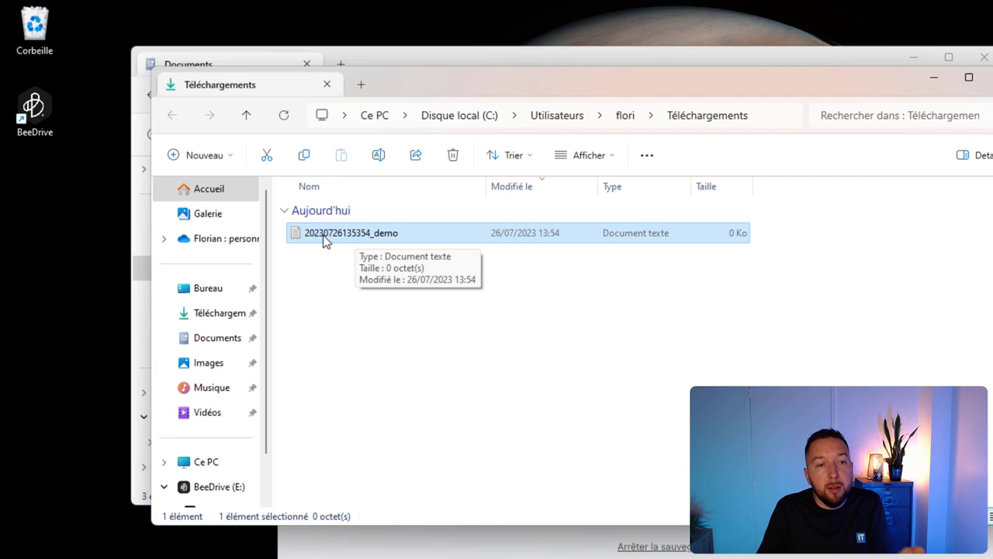
double_click(385, 234)
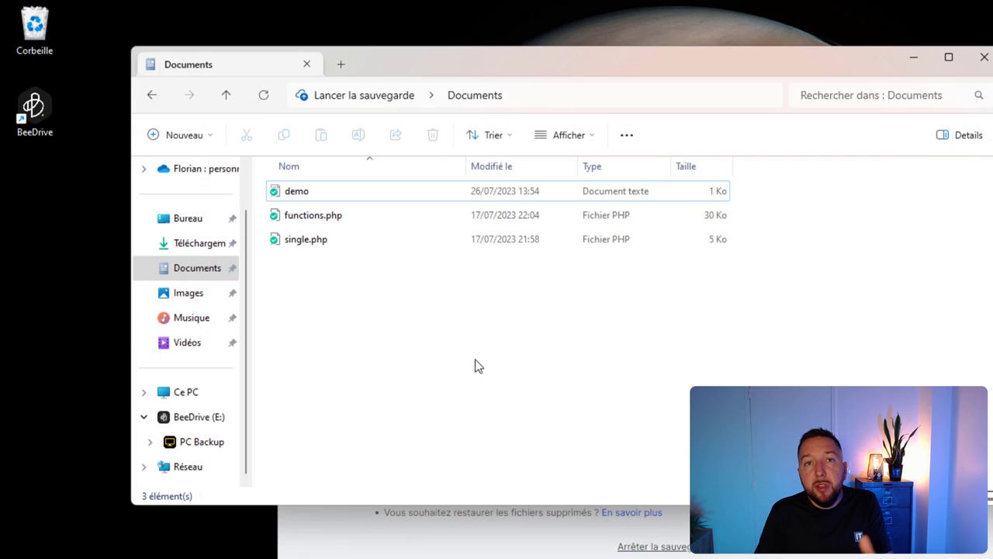
Delete the demo file from the computer's Documents folder and open the computer backup's archived files from BeeDrive
left_click(303, 194)
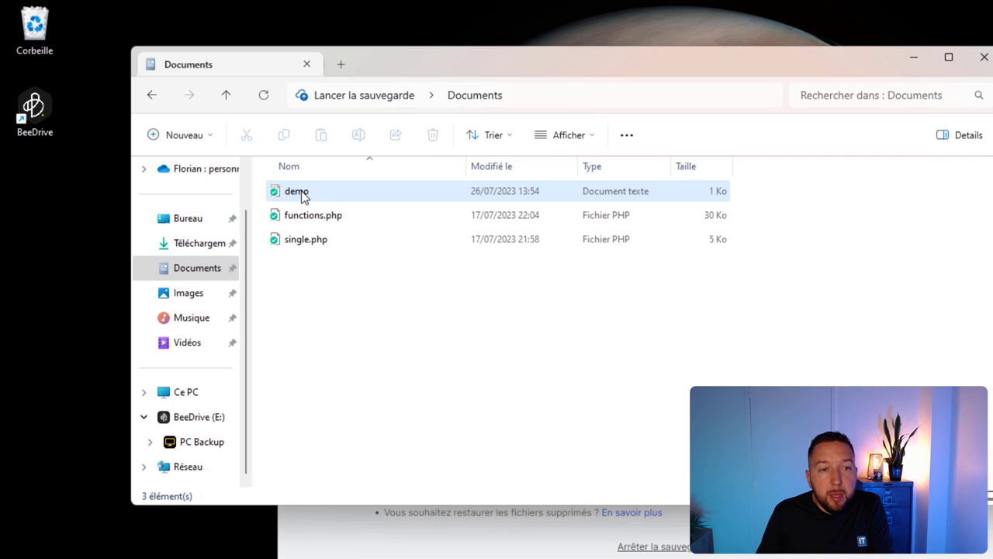
key("Delete")
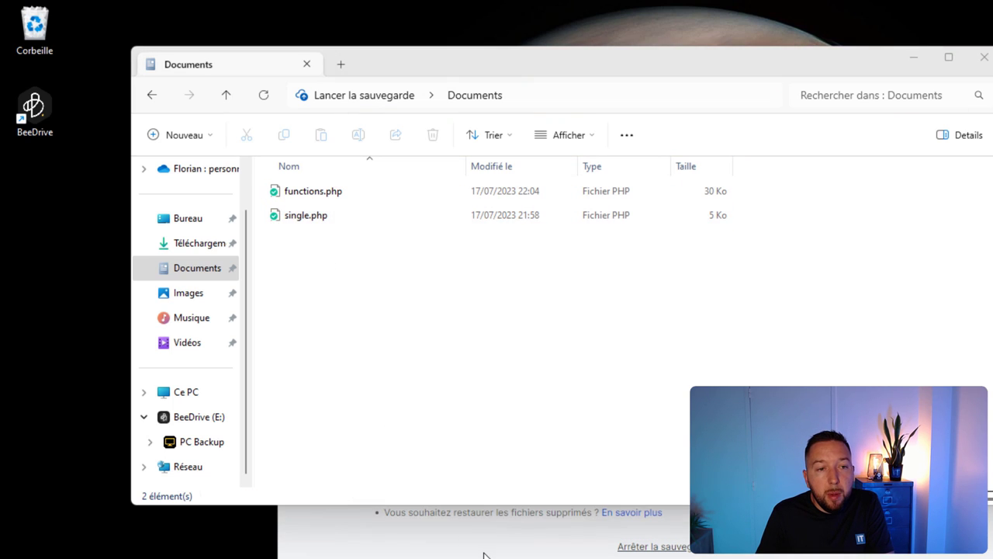
left_click(198, 441)
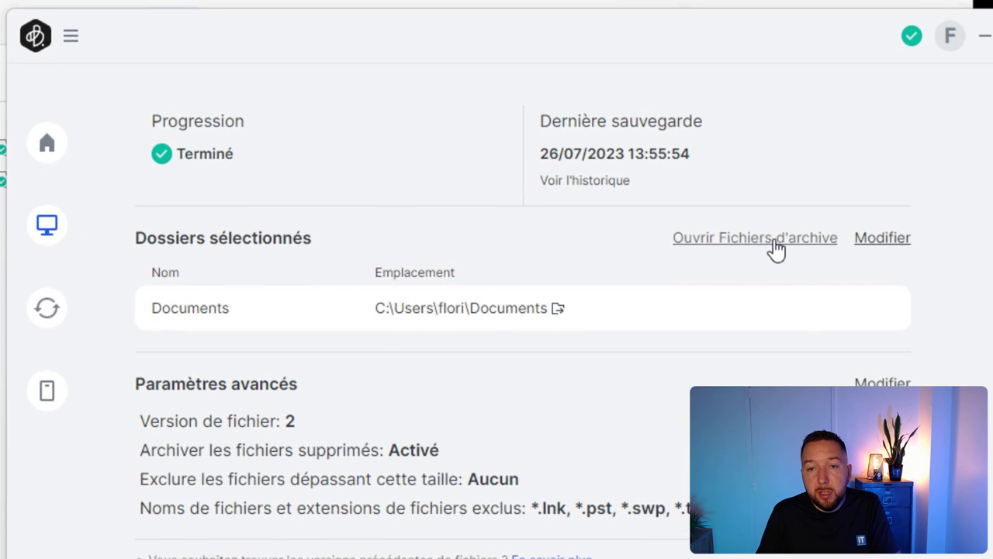
left_click(777, 248)
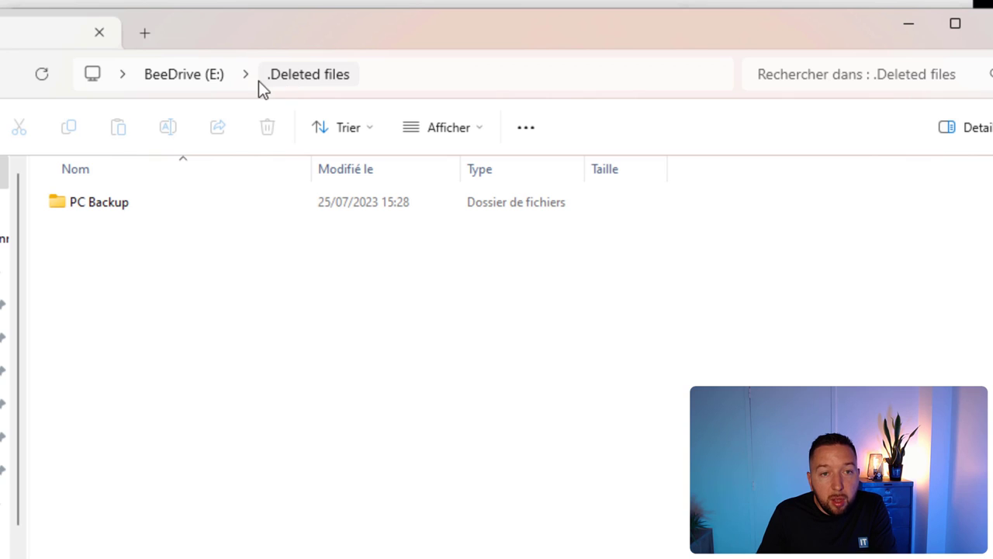
Display the full path of the .Deleted files folder on the BeeDrive drive, leaving the address unchanged
left_click(419, 79)
left_click(212, 72)
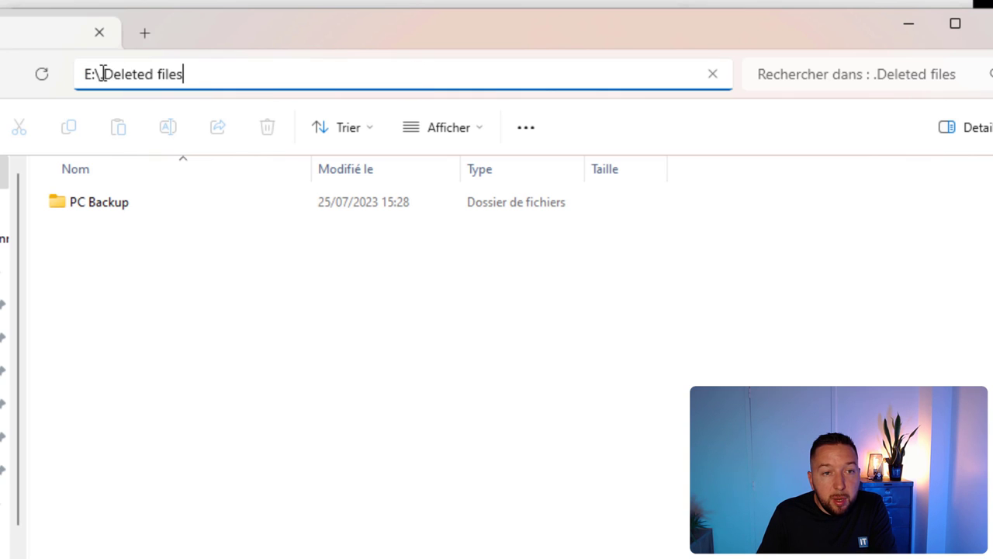
left_click(237, 411)
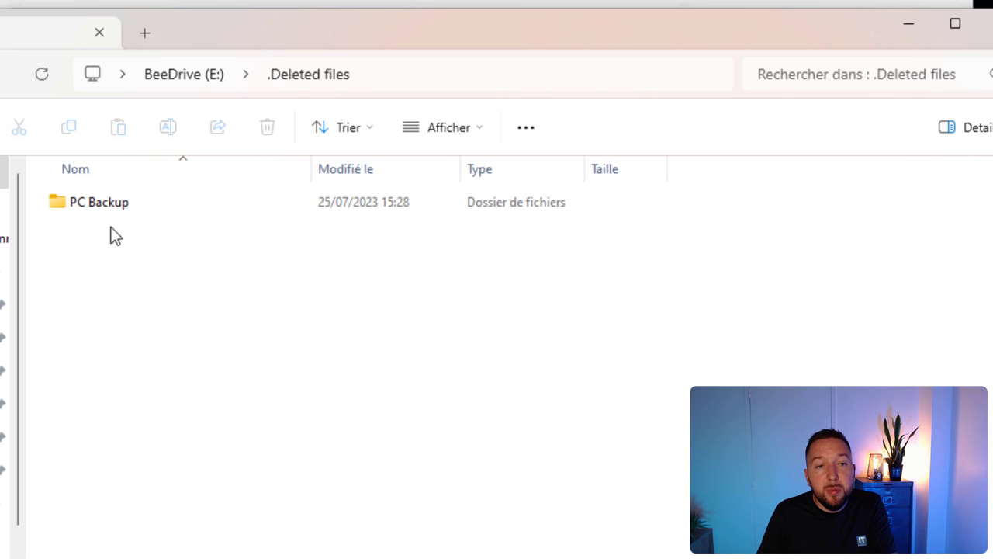
Browse .Deleted files through PC Backup, W11Insider, C and Users to the archived Documents folder and select the deleted demo file
double_click(109, 208)
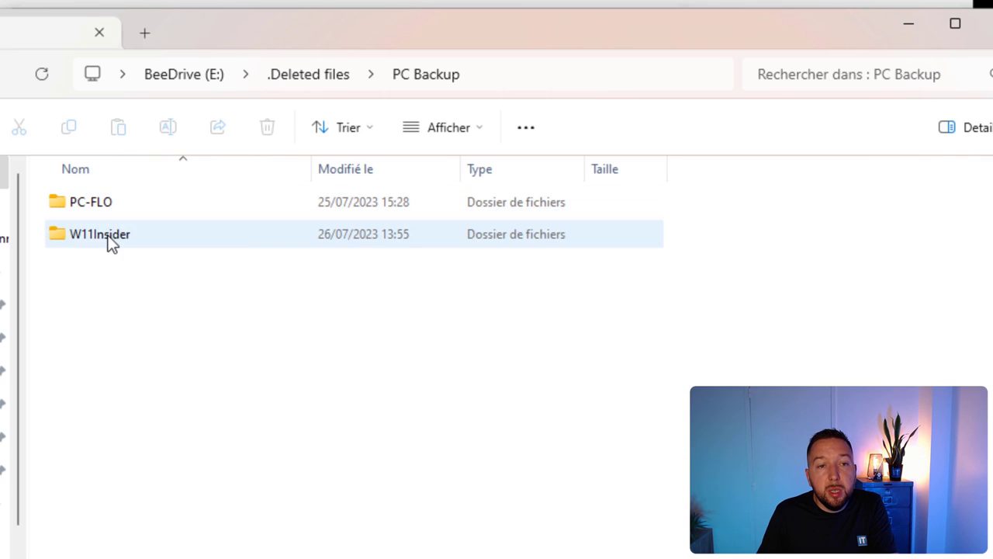
double_click(106, 231)
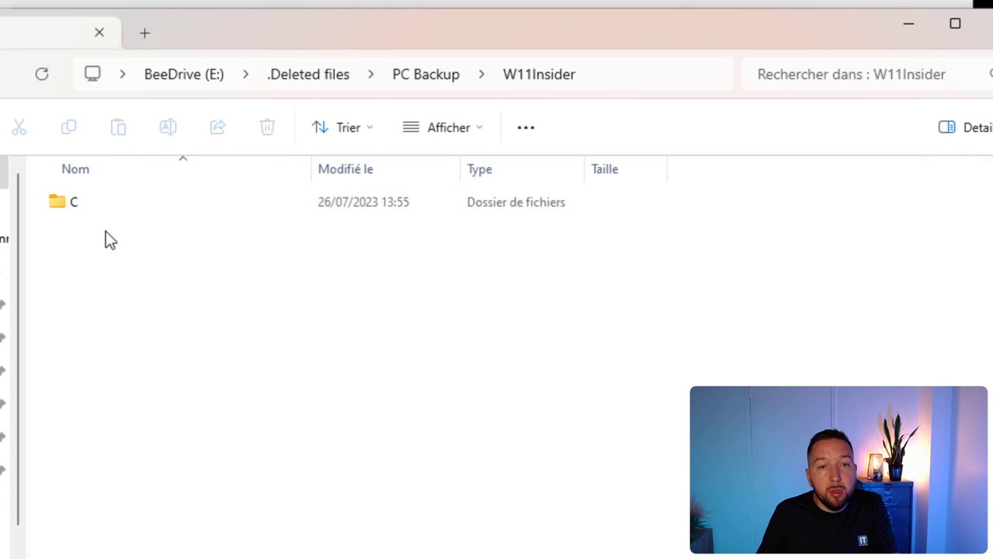
left_click(404, 76)
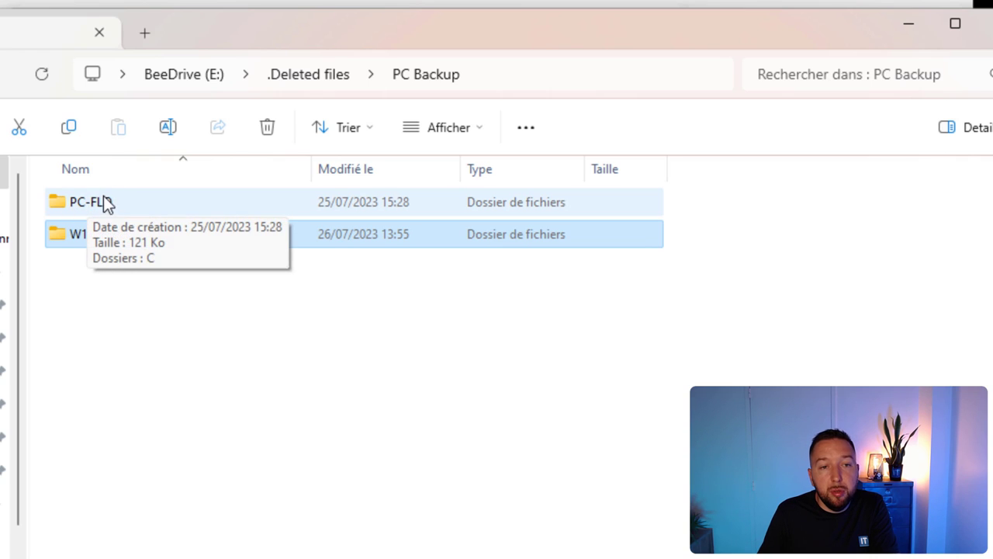
left_click(130, 292)
left_click(124, 243)
double_click(124, 243)
double_click(116, 202)
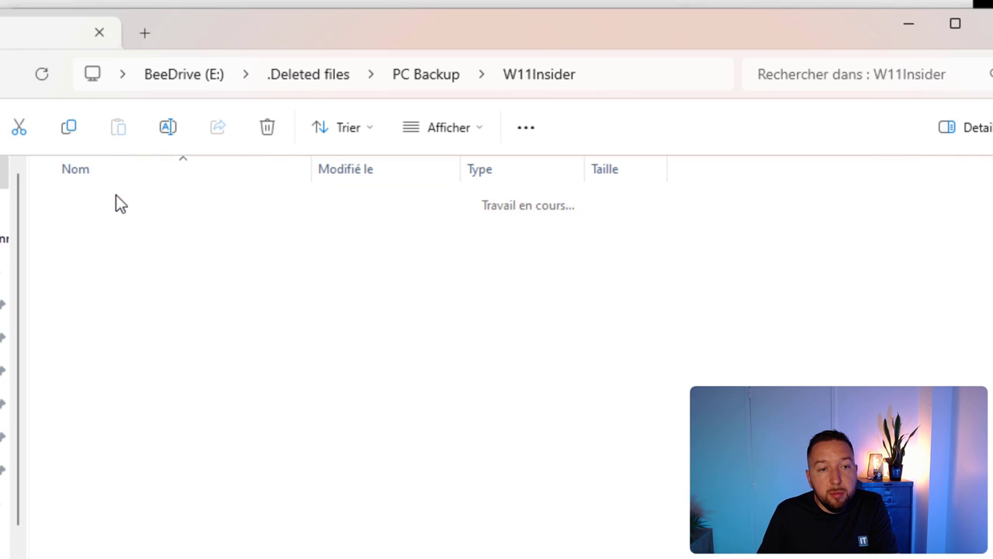
double_click(116, 202)
double_click(116, 195)
double_click(113, 210)
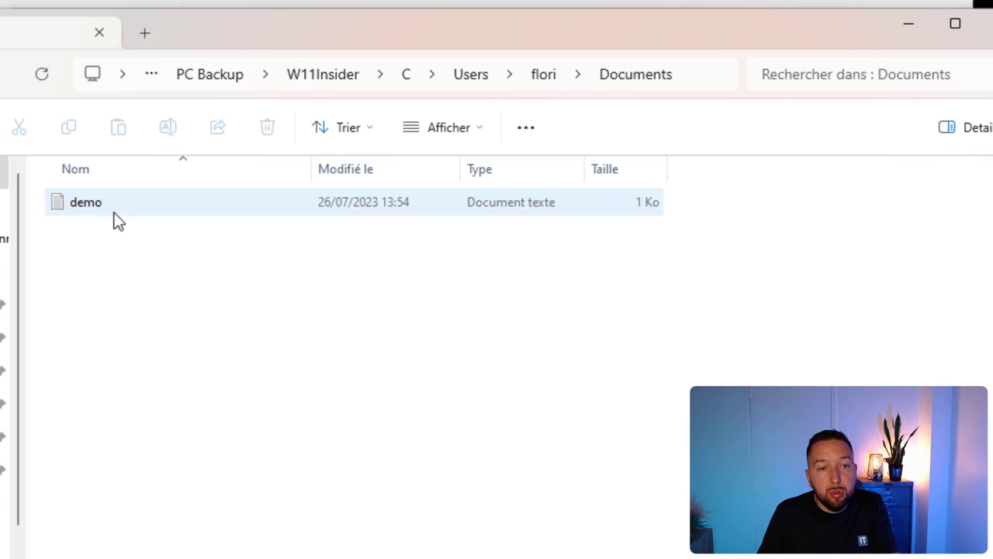
left_click(112, 211)
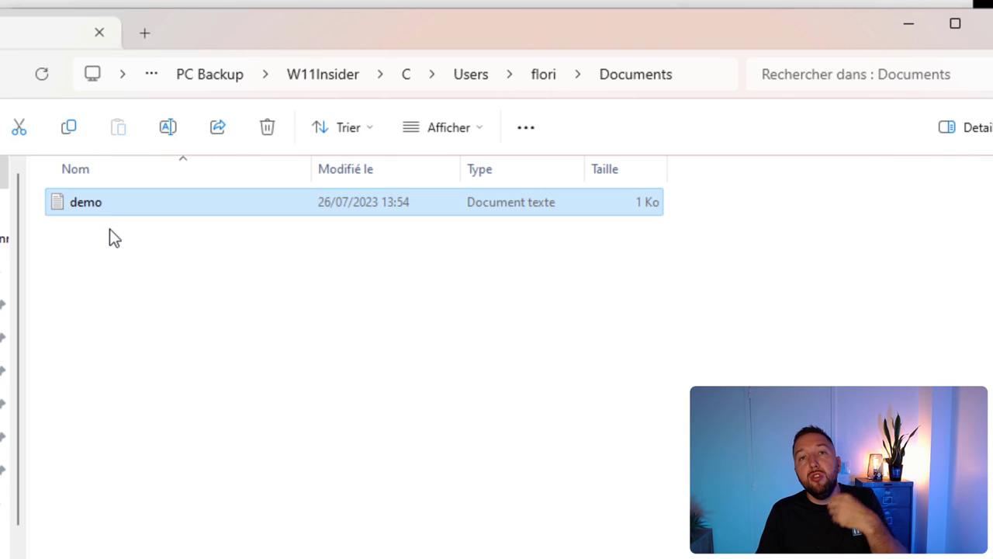